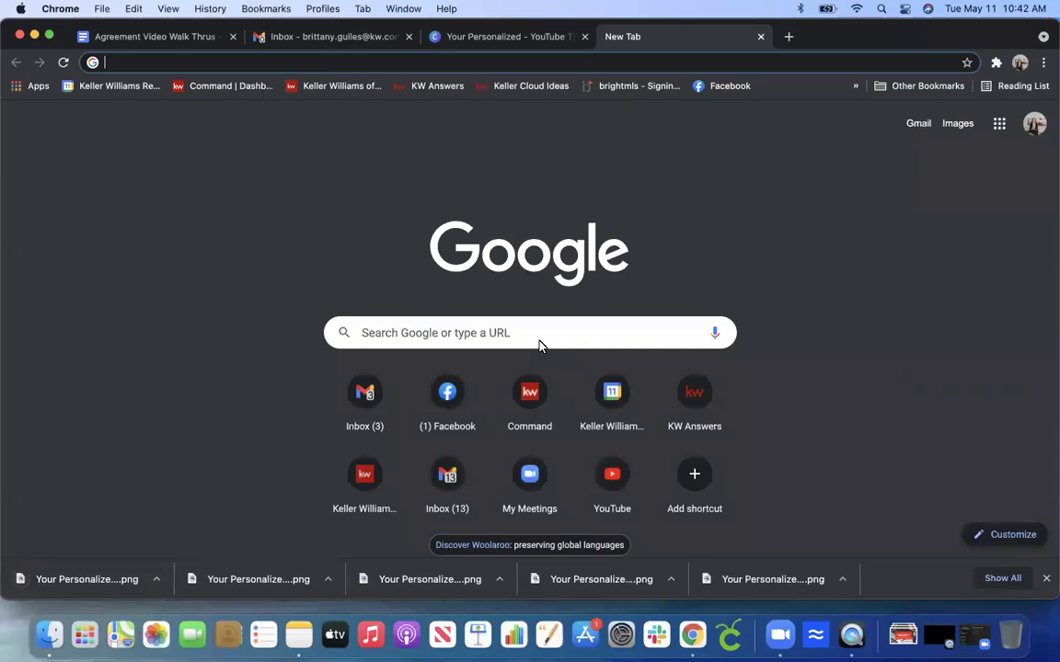
Step: Go to brightmls.com and bring up the Listings menu on the agent dashboard
click(377, 66)
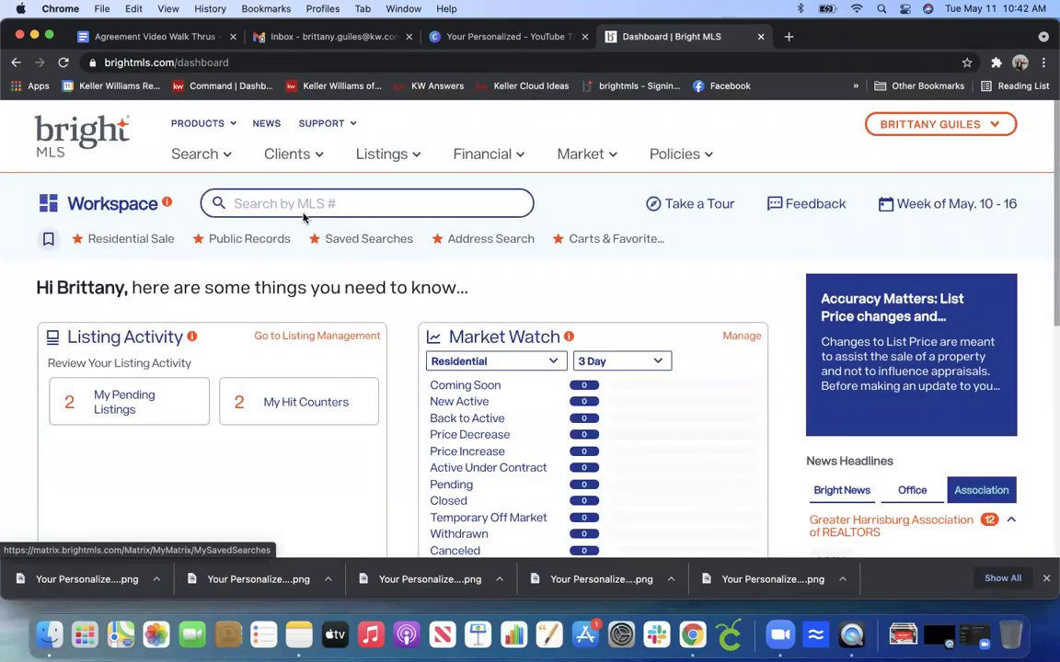
click(397, 157)
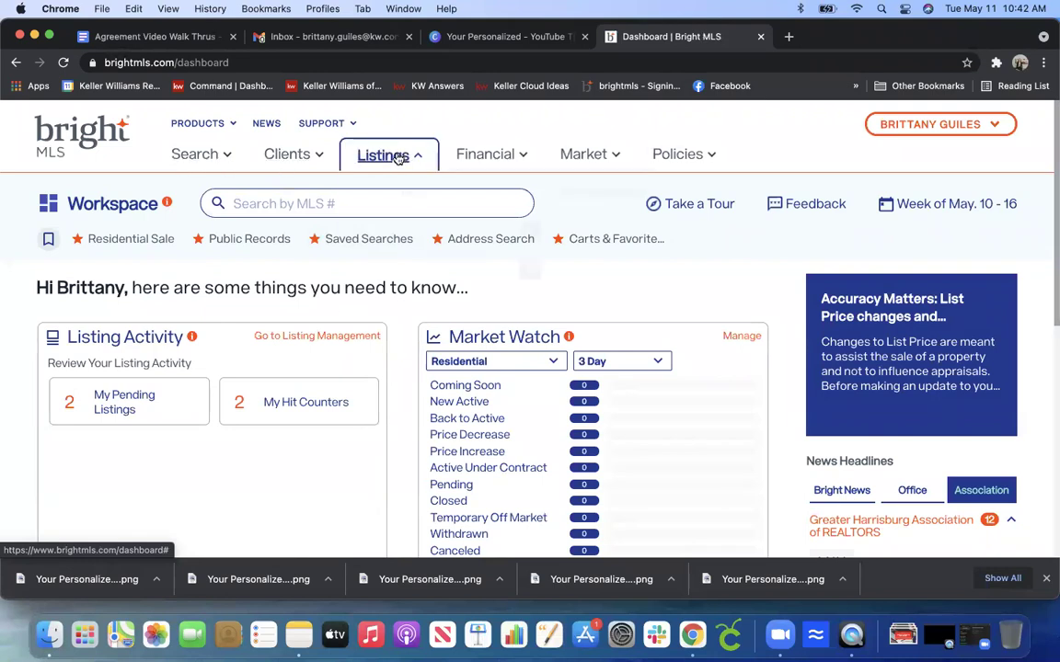
click(385, 255)
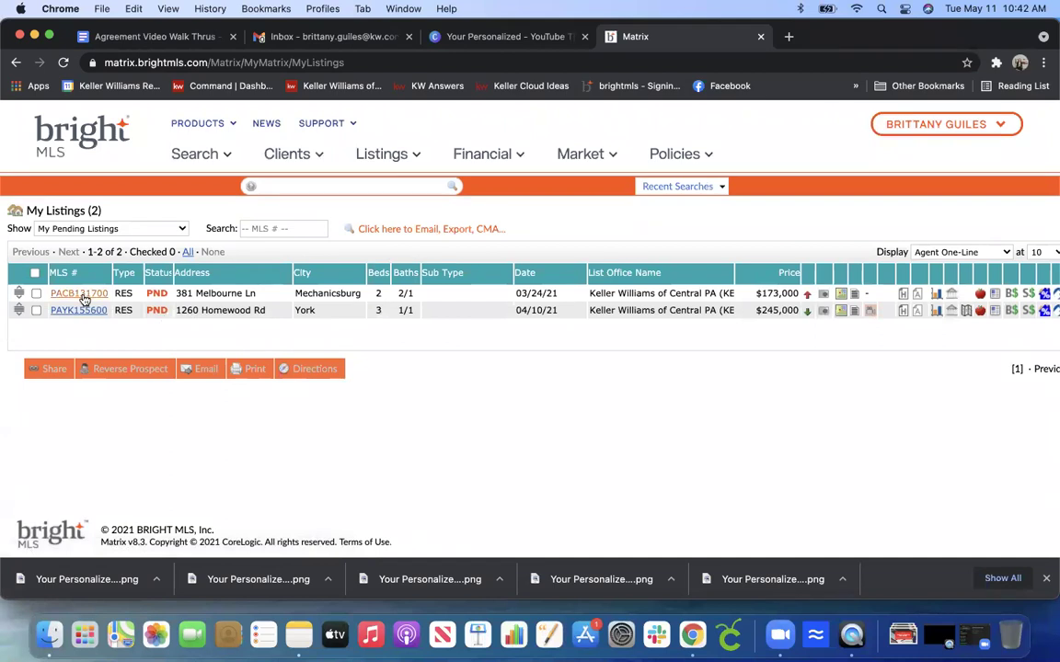
click(81, 294)
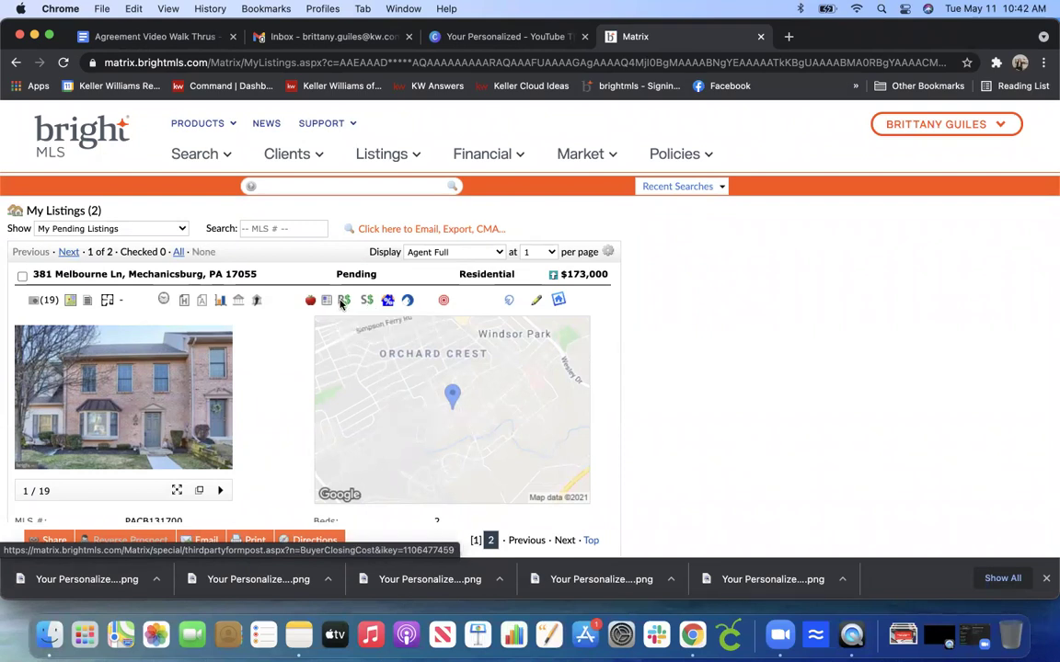
click(342, 304)
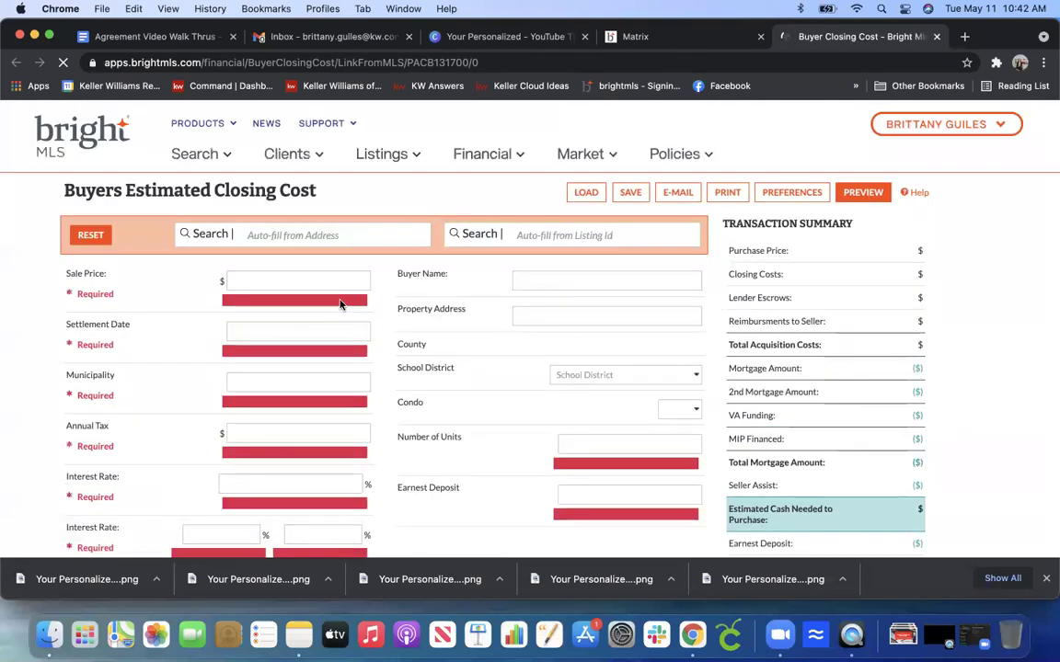
Step: Dismiss the downloads bar, then set sale price 250,000 and settlement date June 11, 2021
click(1045, 579)
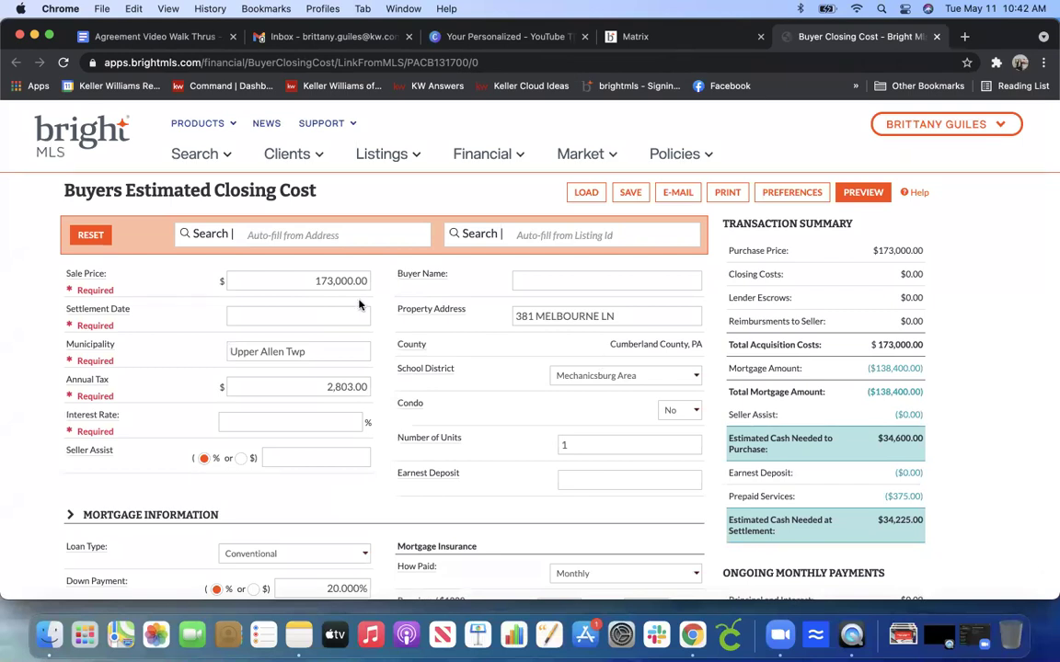
scroll(143, 380, down, 5)
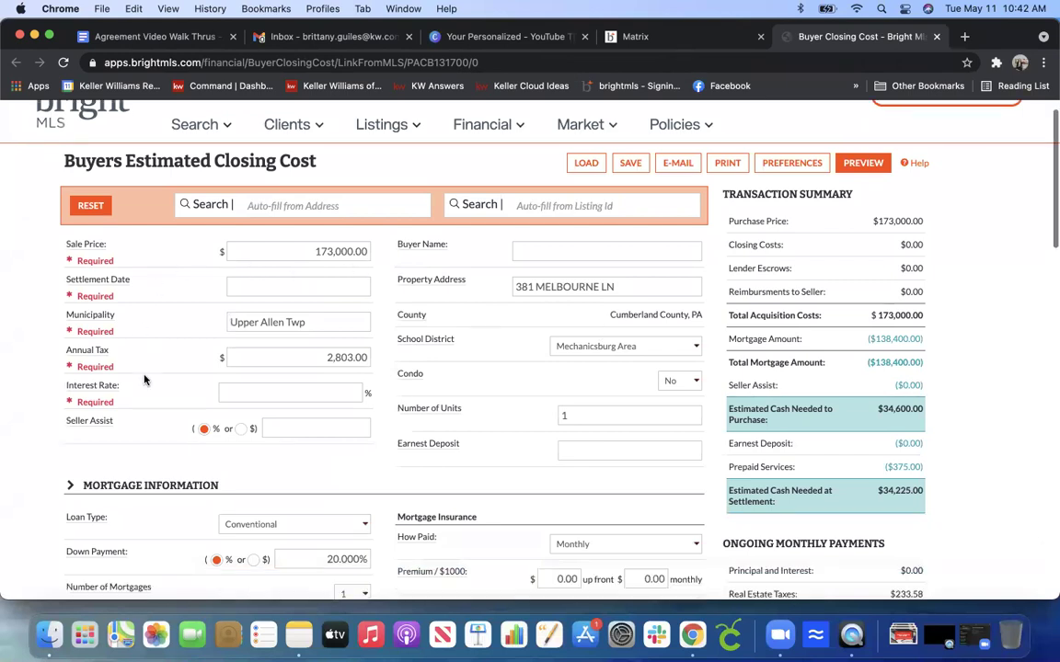
scroll(143, 380, up, 5)
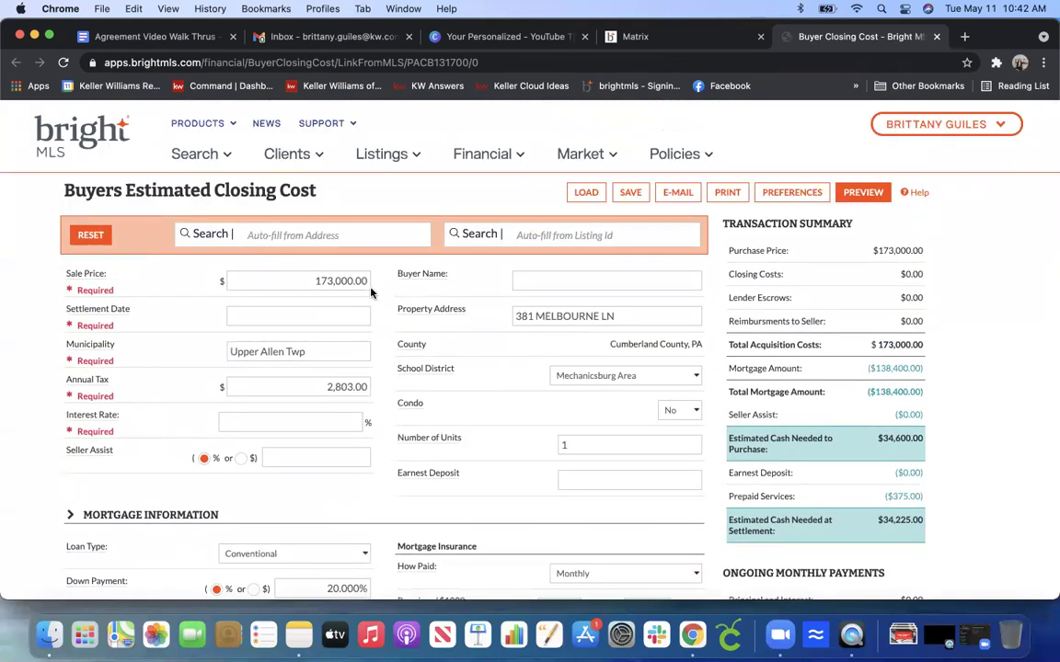
click(342, 283)
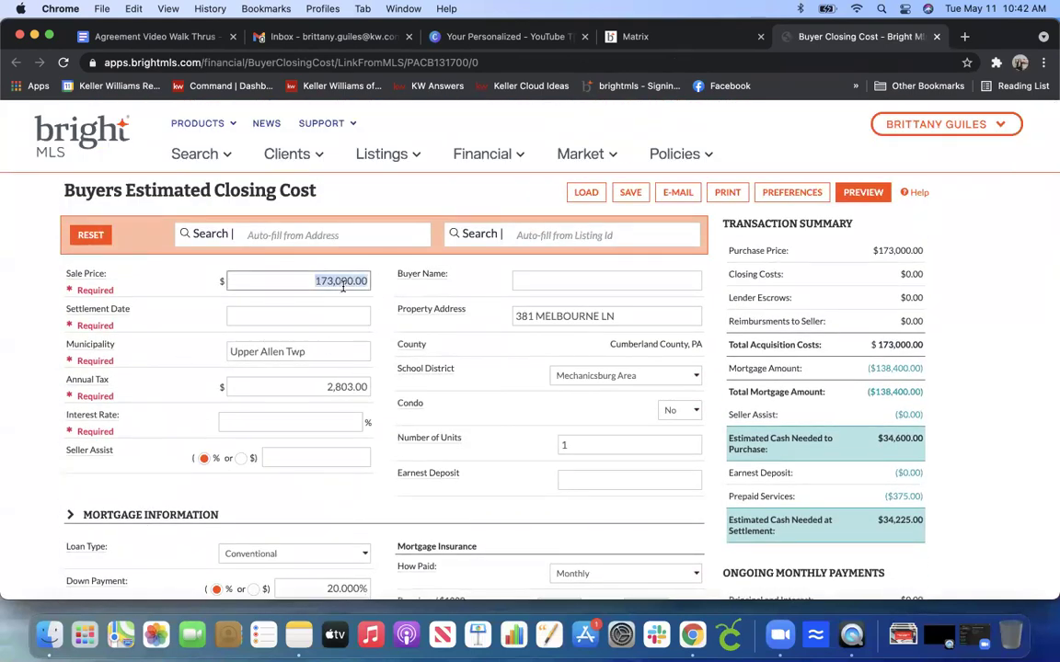
text(250,000)
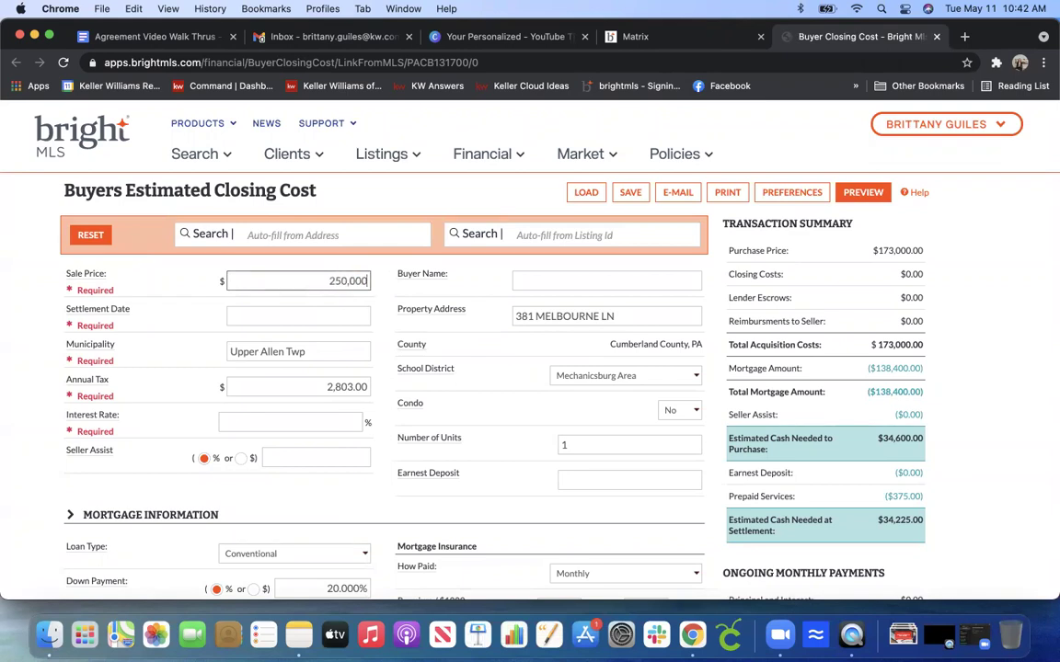
click(322, 320)
click(368, 346)
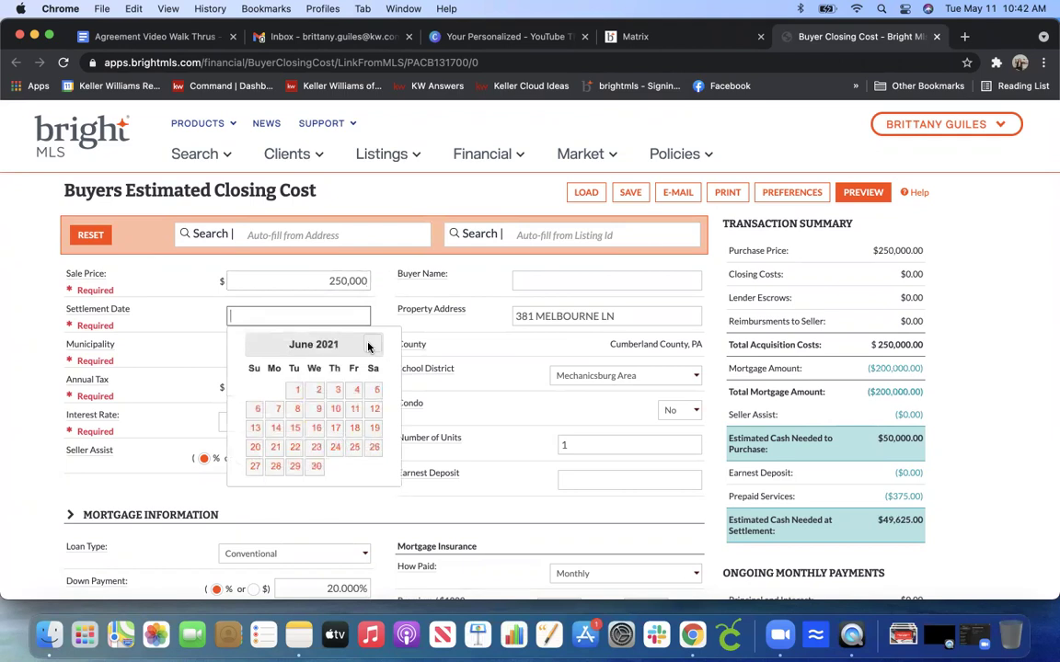
click(355, 413)
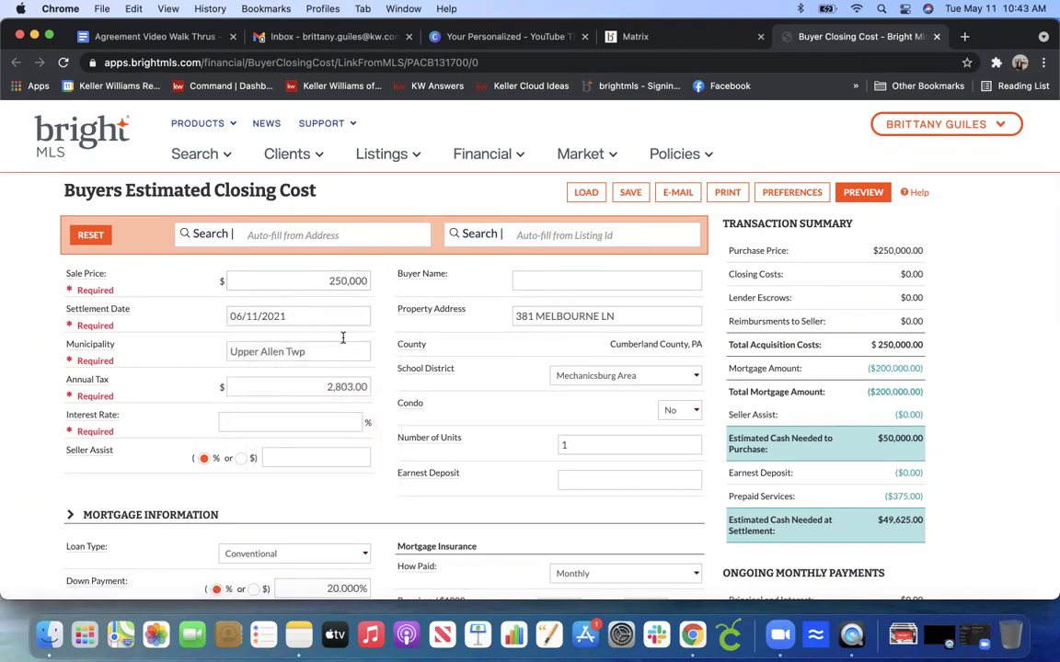
Step: Set the interest rate to 2.750%
click(328, 424)
text(2.5)
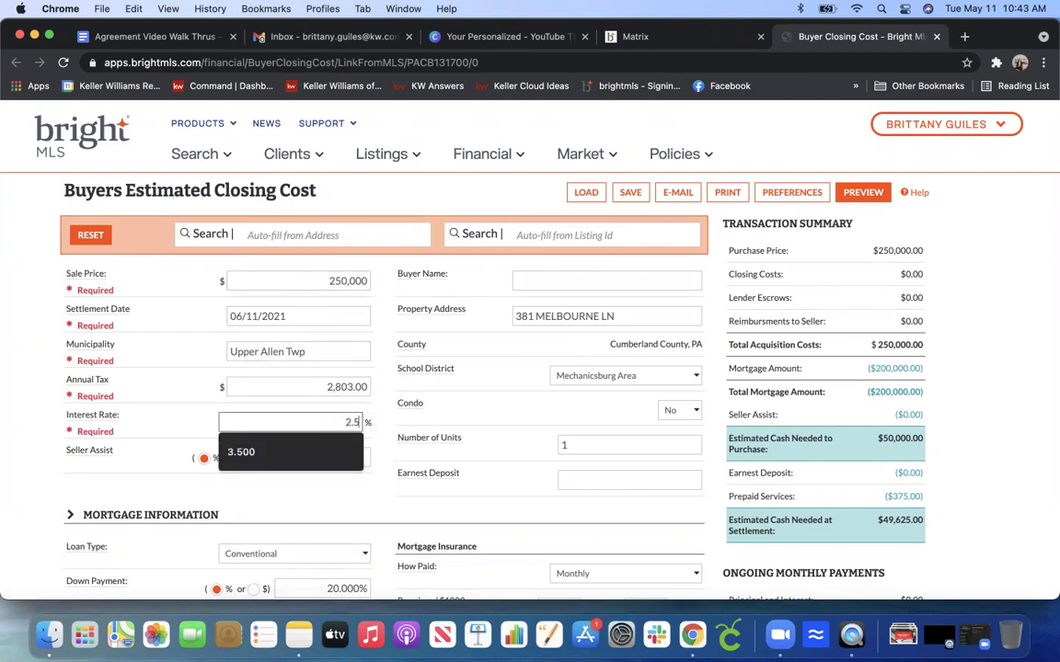
click(389, 511)
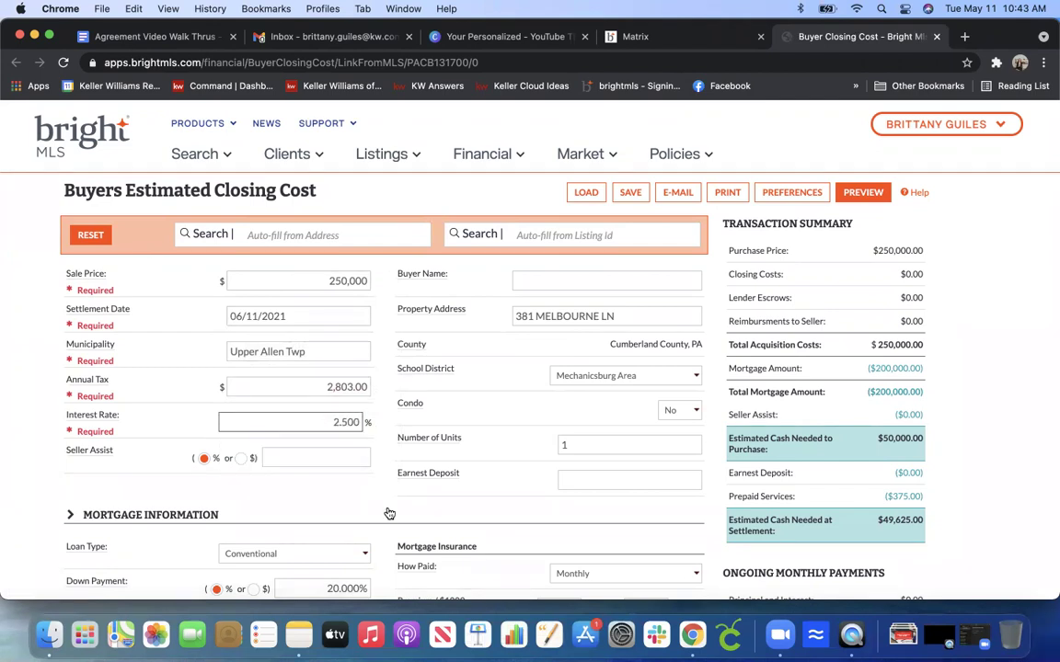
double_click(351, 424)
text(2.75)
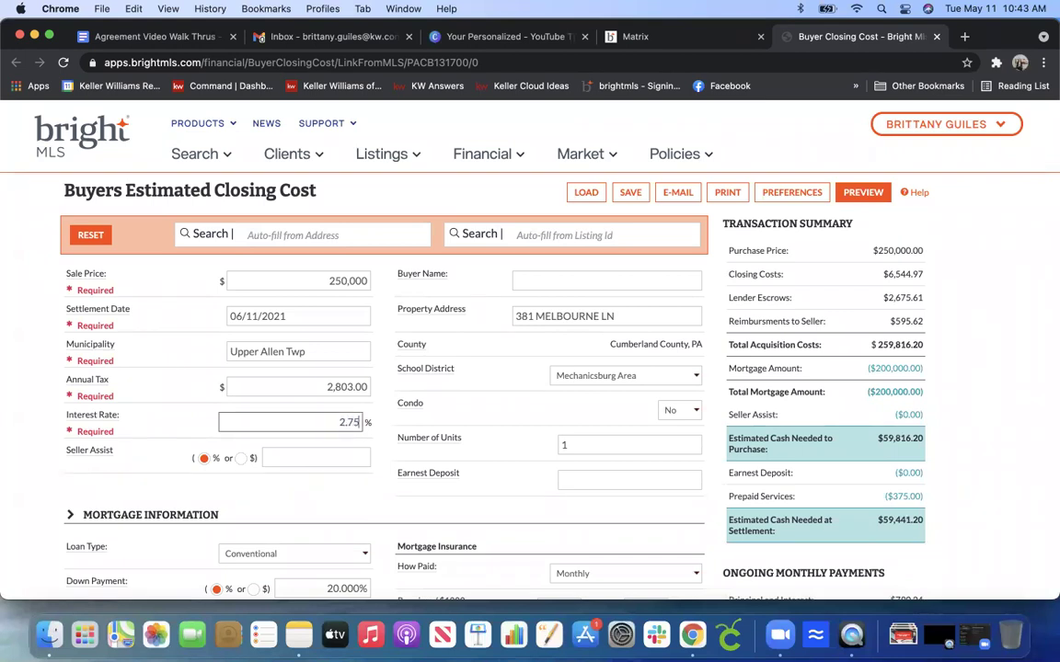
click(320, 457)
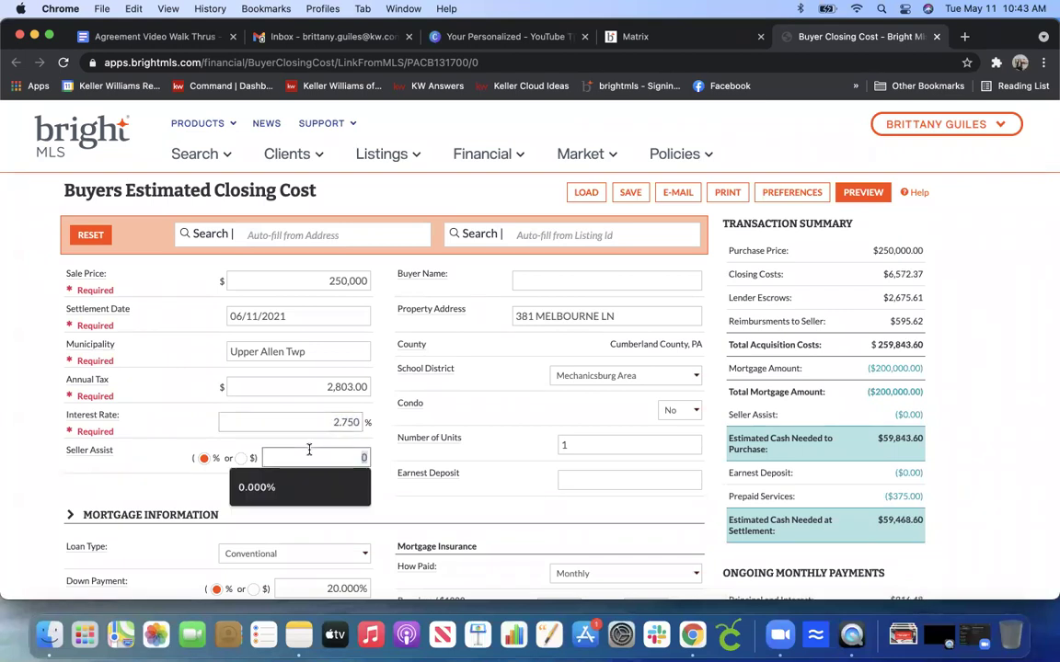
Step: Enter the buyer's name and an earnest deposit of 2,500
click(575, 279)
text(micey)
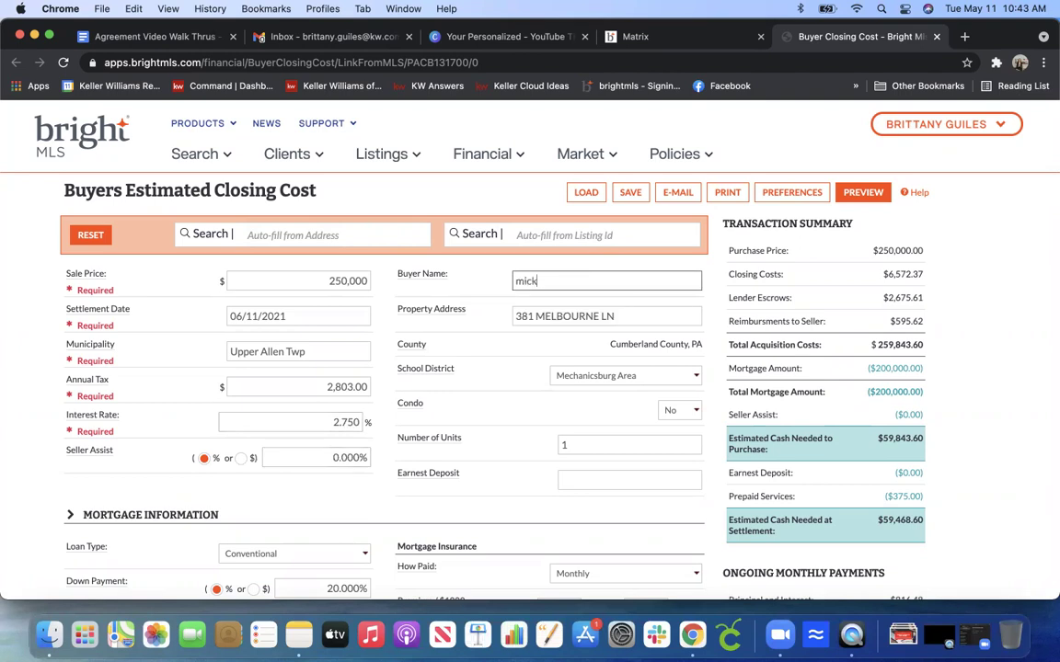
key(BackSpace)
text(ckey mouse)
click(592, 483)
text(2500)
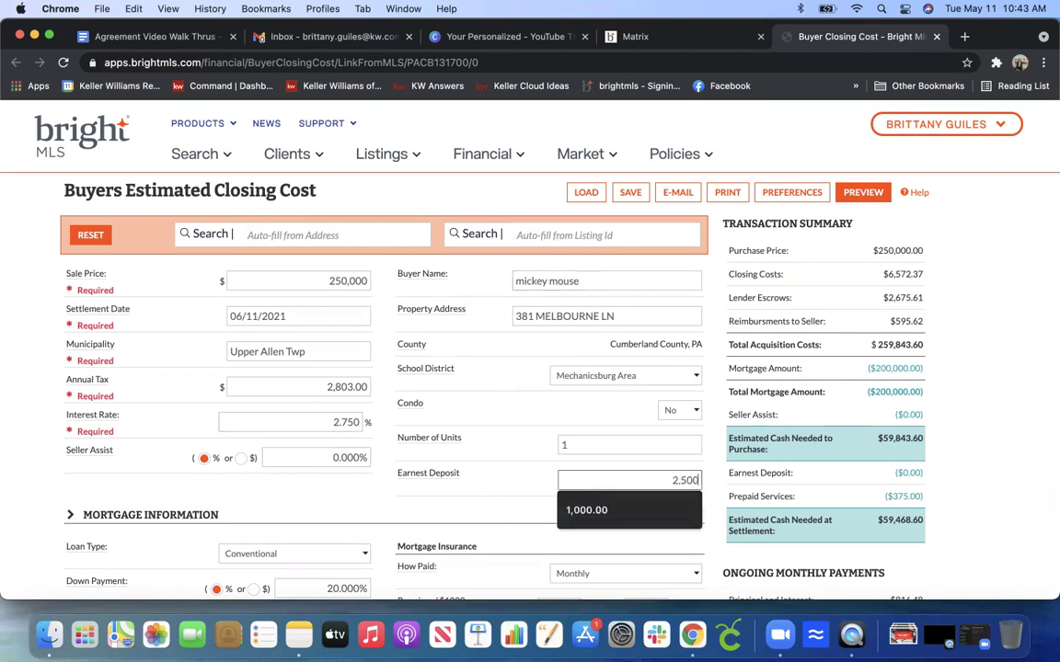
click(459, 518)
Step: Change the down payment to 10%
scroll(460, 521, down, 1)
scroll(412, 463, down, 5)
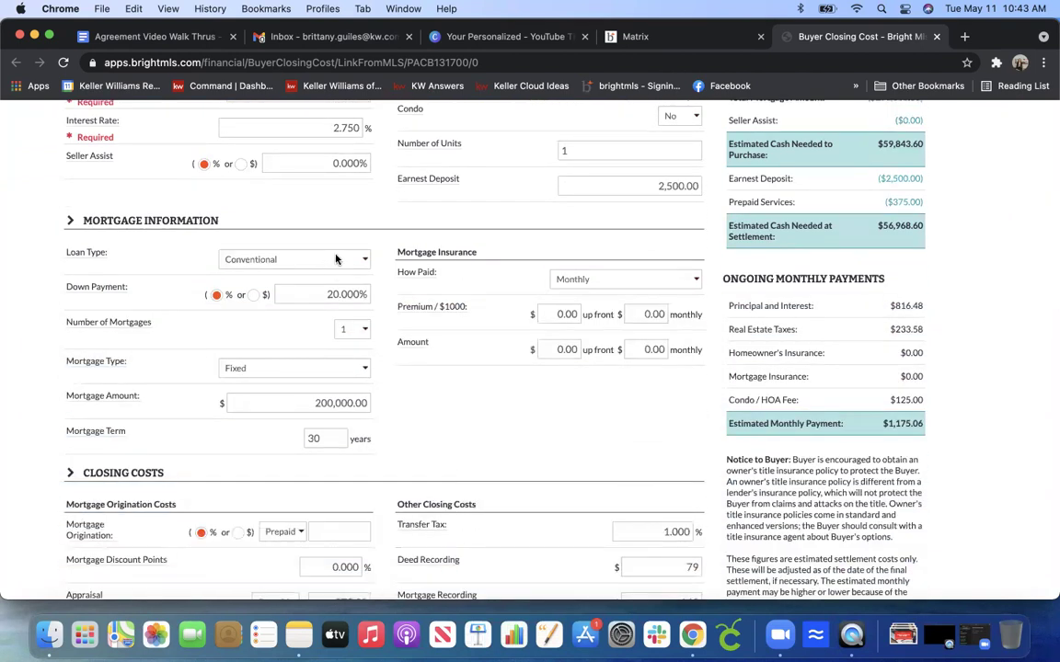
double_click(347, 294)
text(10)
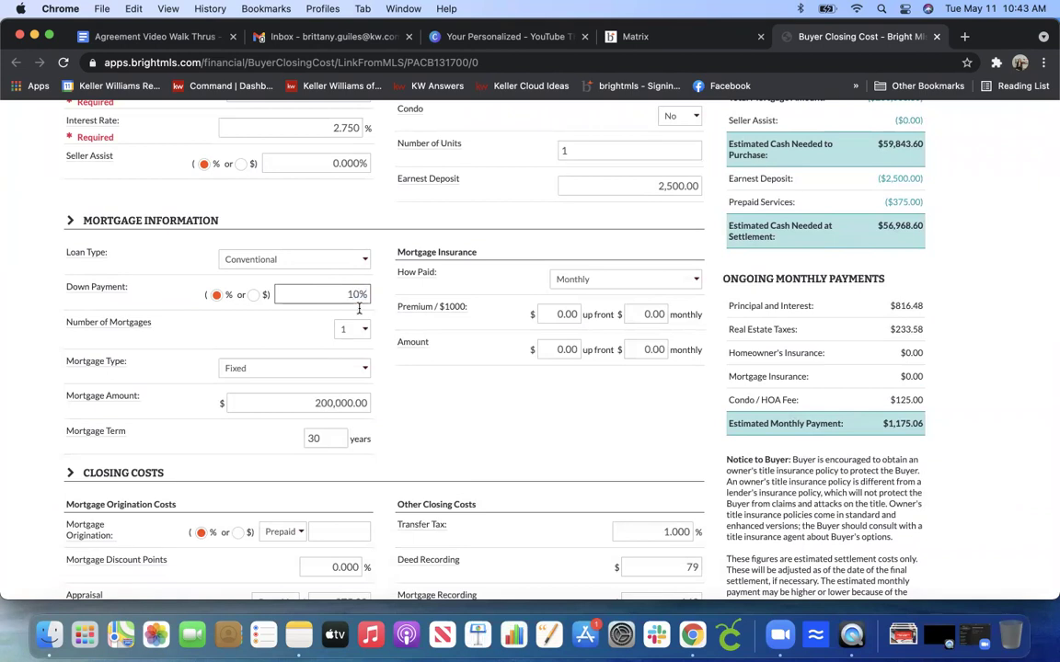
click(377, 351)
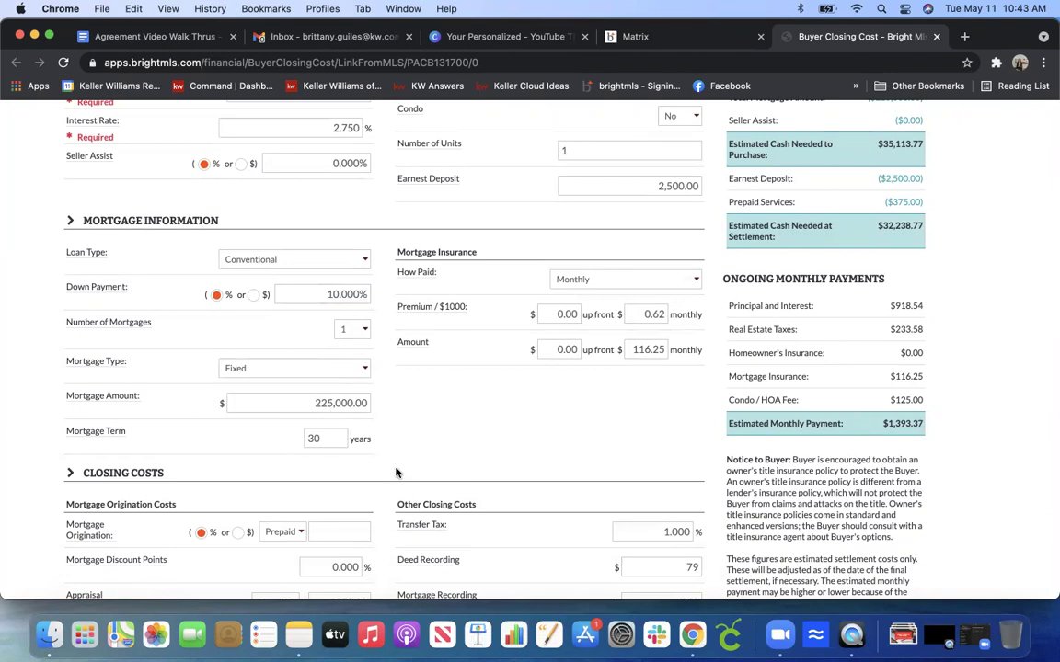
Step: Enter origination fees: appraisal 550, credit report 100, document preparation 500, underwriting 500, flood certification 100
scroll(396, 473, down, 10)
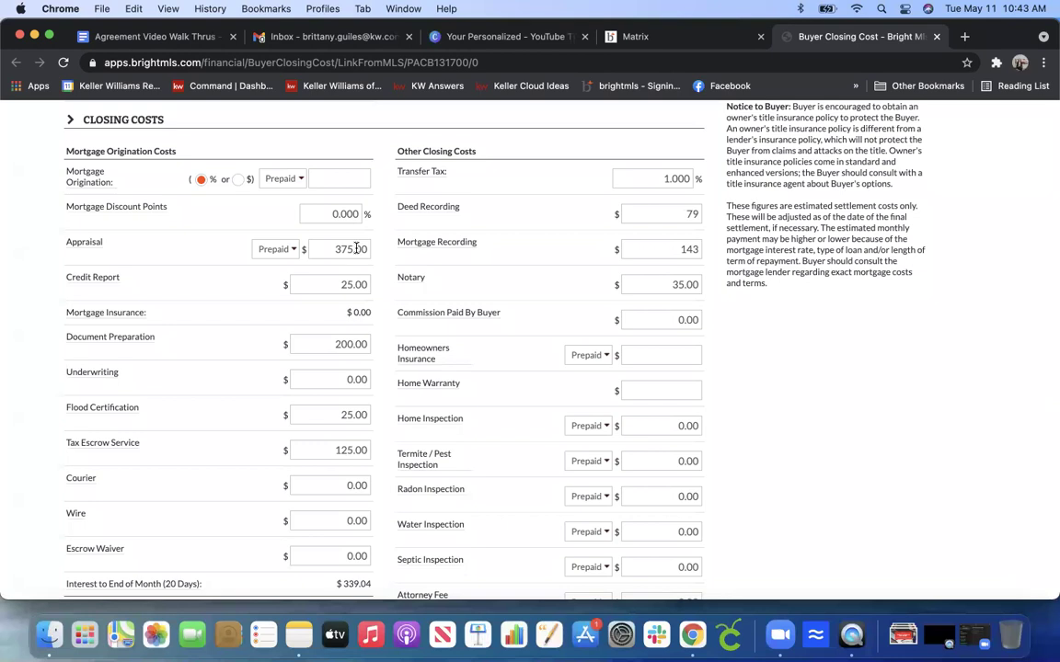
double_click(356, 249)
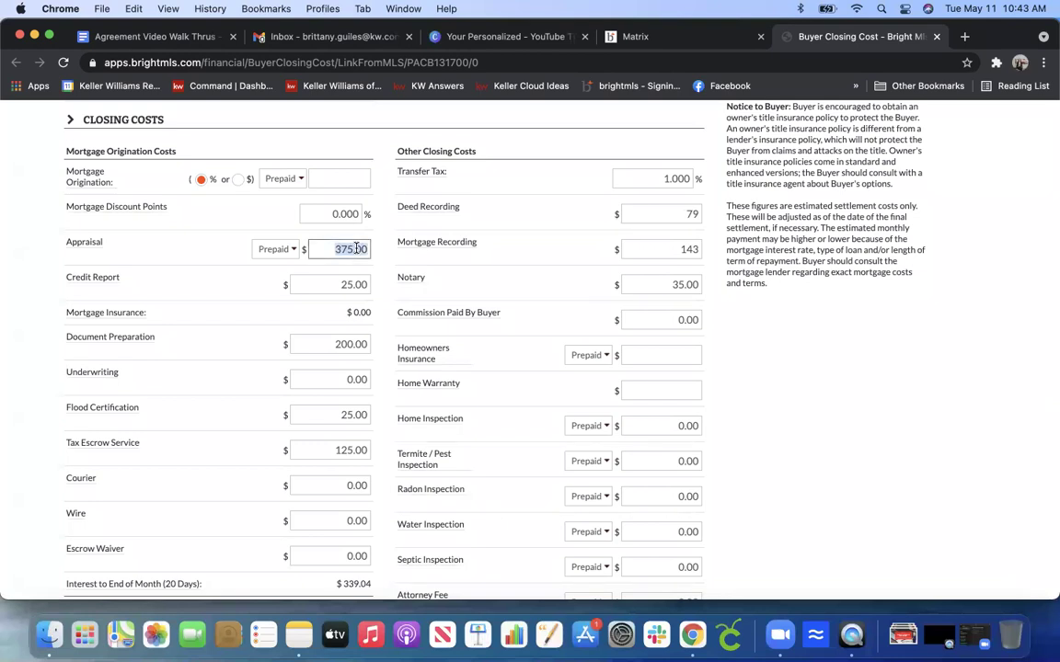
text(550)
double_click(353, 284)
text(100)
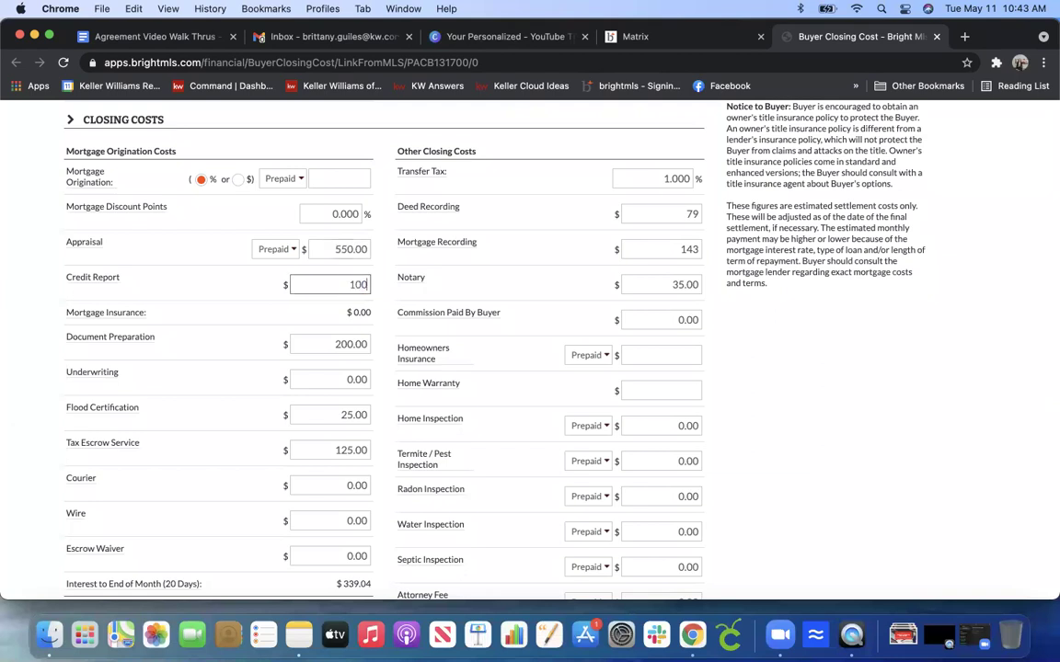
double_click(327, 344)
text(5)
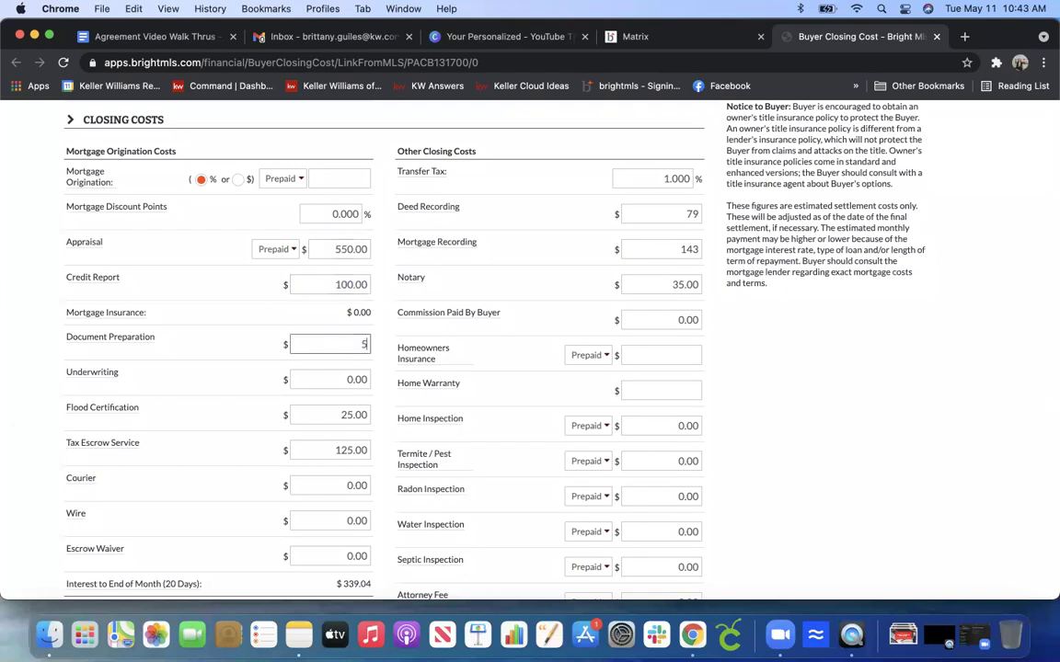
text(00)
double_click(349, 380)
text(50)
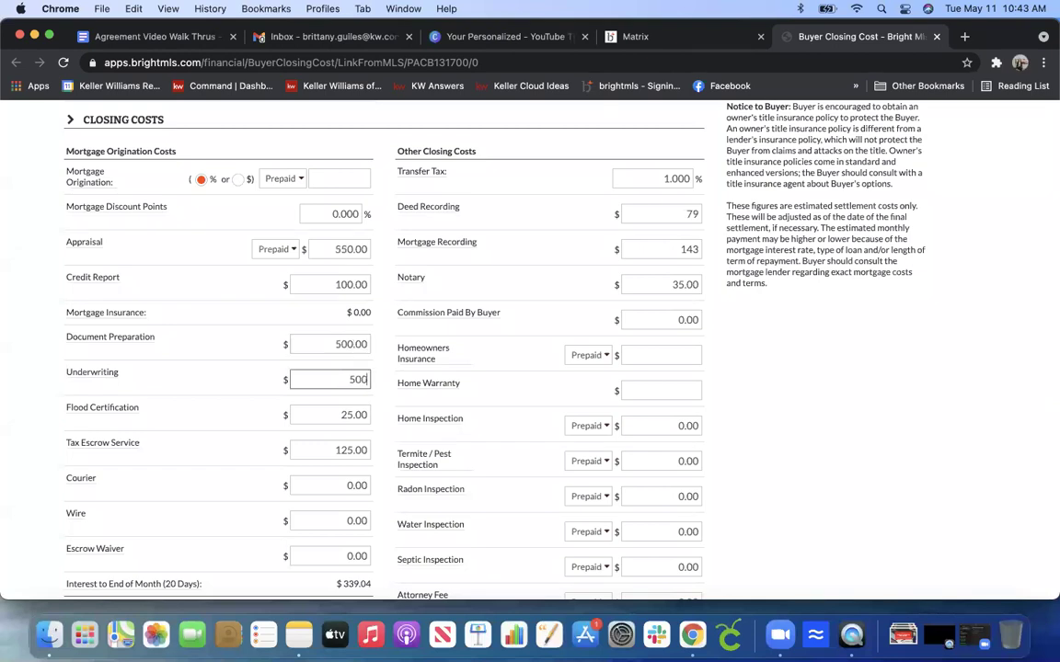
click(225, 419)
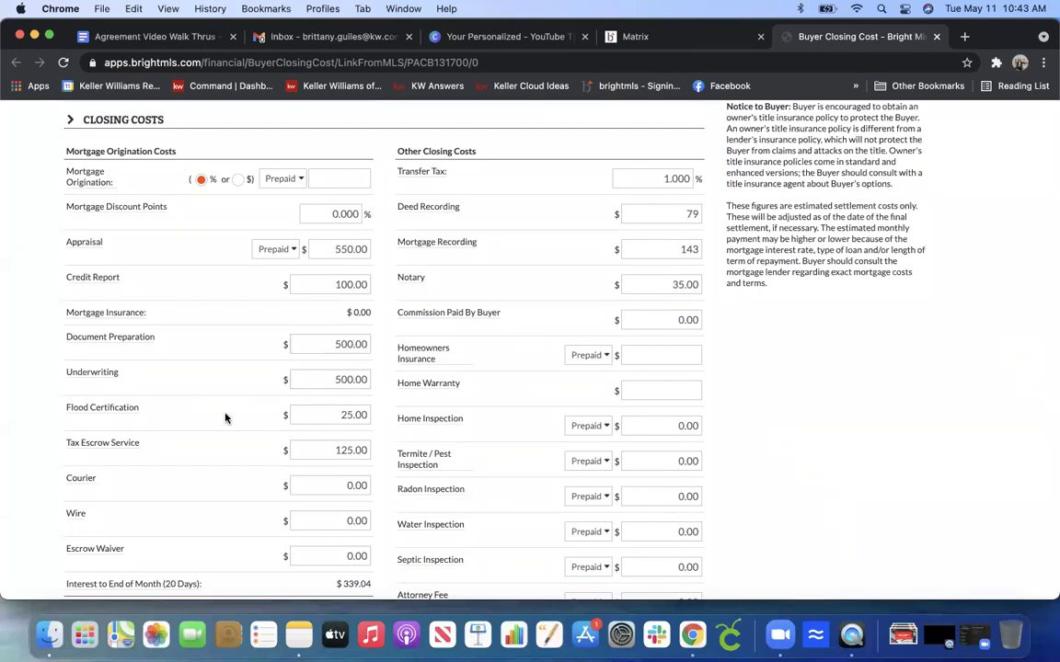
double_click(341, 418)
text(100)
click(217, 446)
Step: Scroll through the closing-cost breakdown to review the section totals, $7,735.04 overall
scroll(218, 449, down, 2)
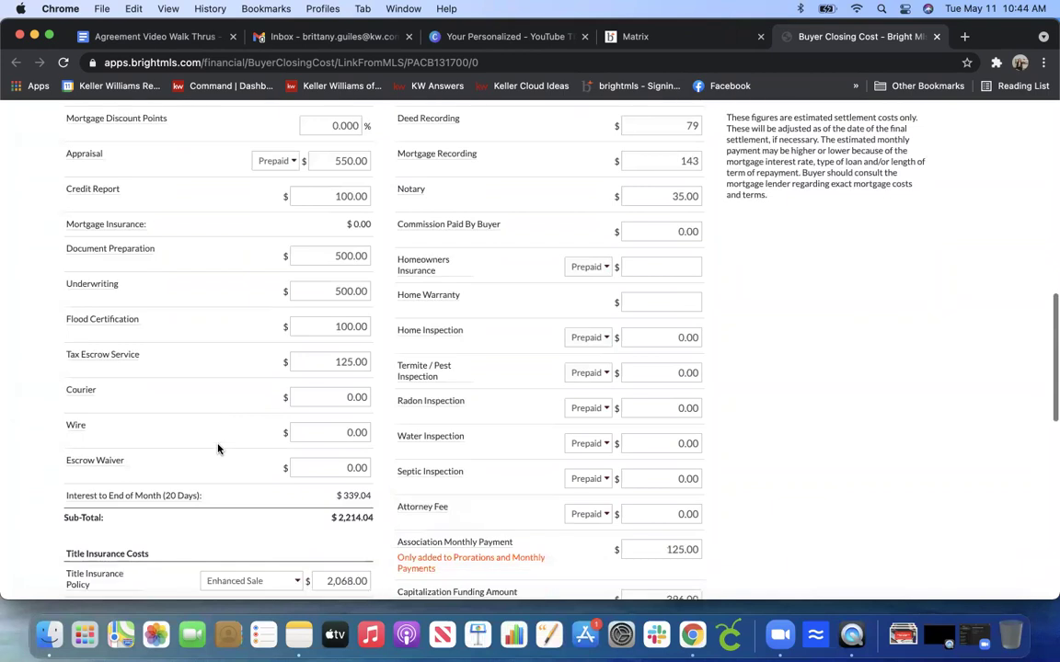
scroll(218, 449, down, 1)
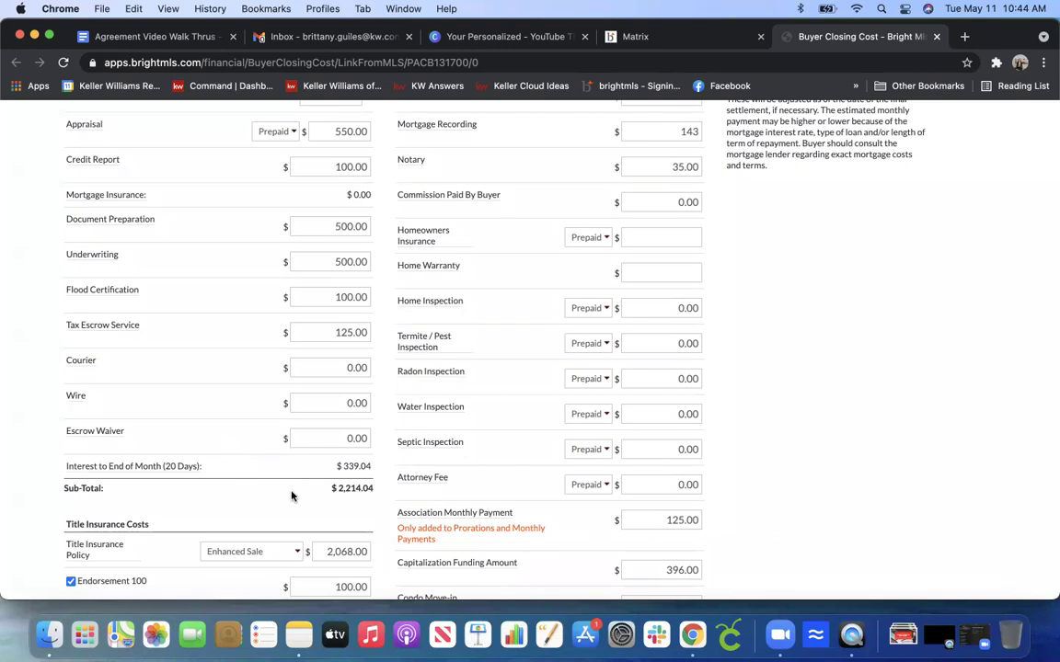
scroll(291, 495, down, 5)
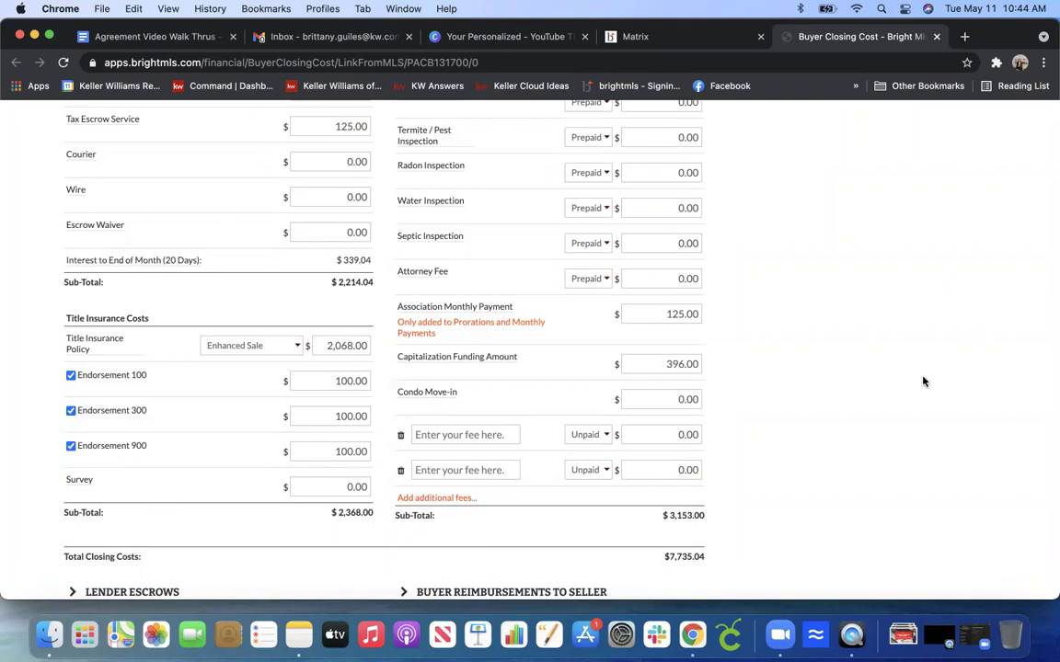
scroll(923, 381, up, 8)
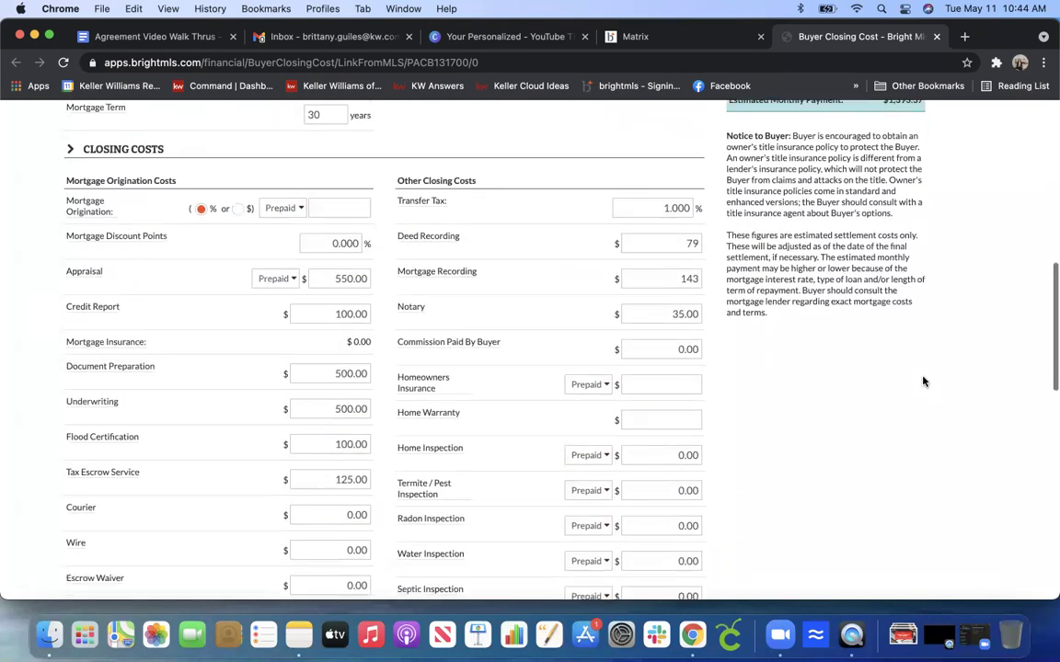
Step: Set Commission Paid By Buyer to 550
scroll(924, 381, down, 2)
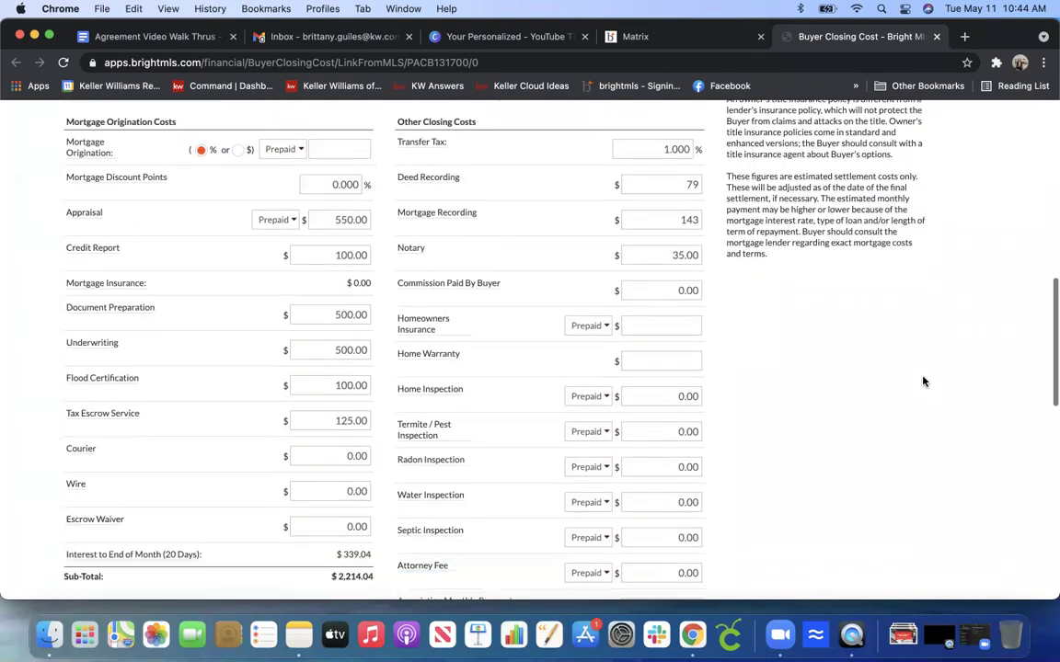
click(684, 287)
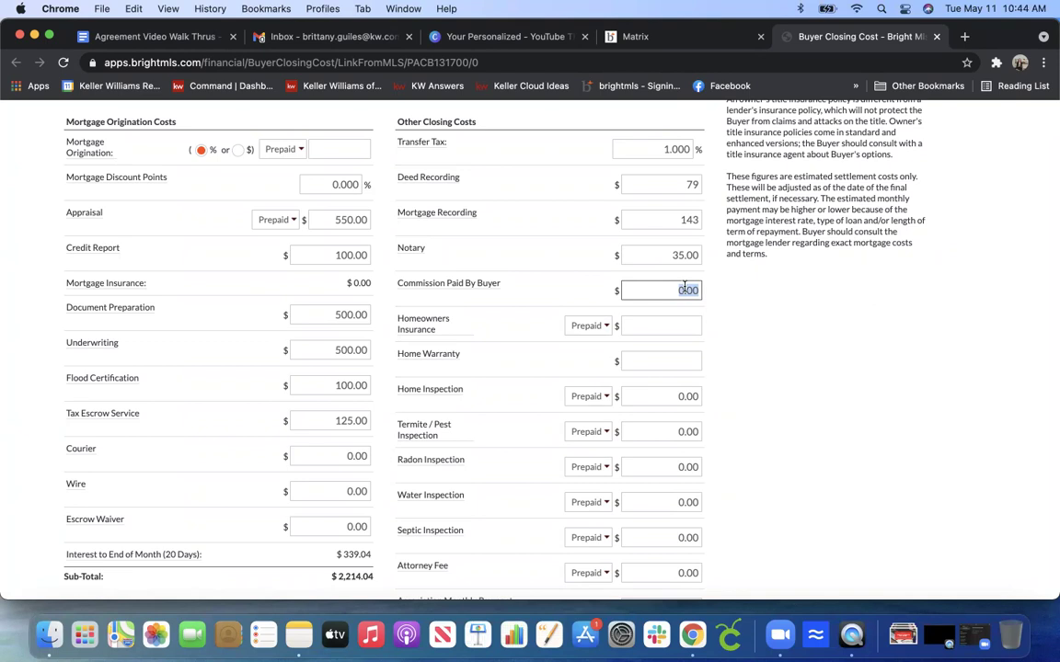
text(550)
click(811, 366)
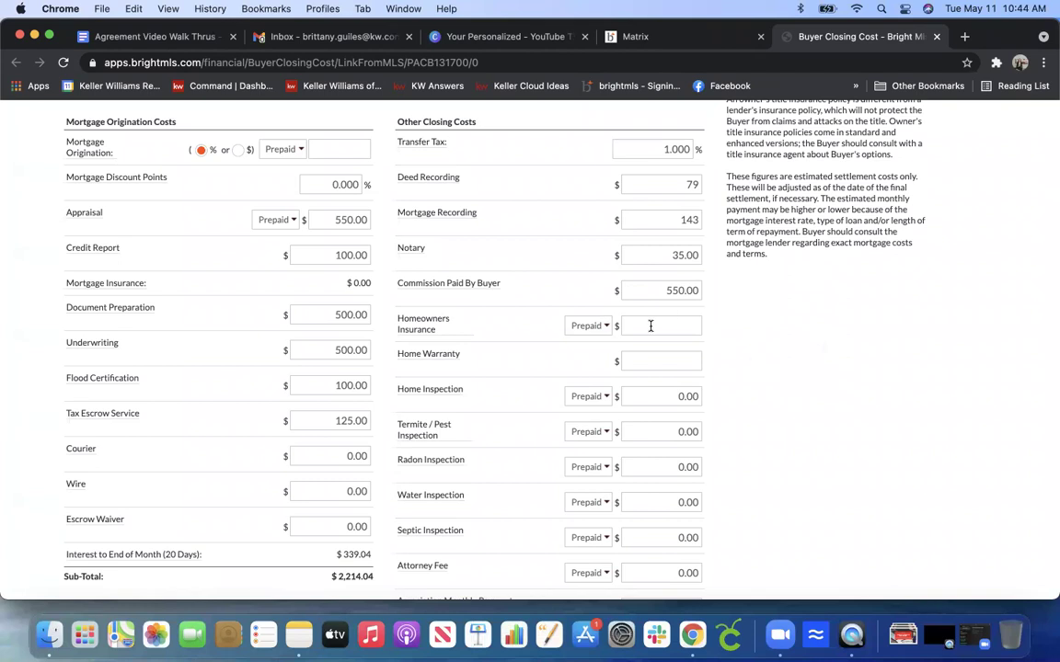
Step: Mark Homeowners Insurance as Unpaid with an amount of 700
click(589, 325)
click(587, 368)
click(677, 326)
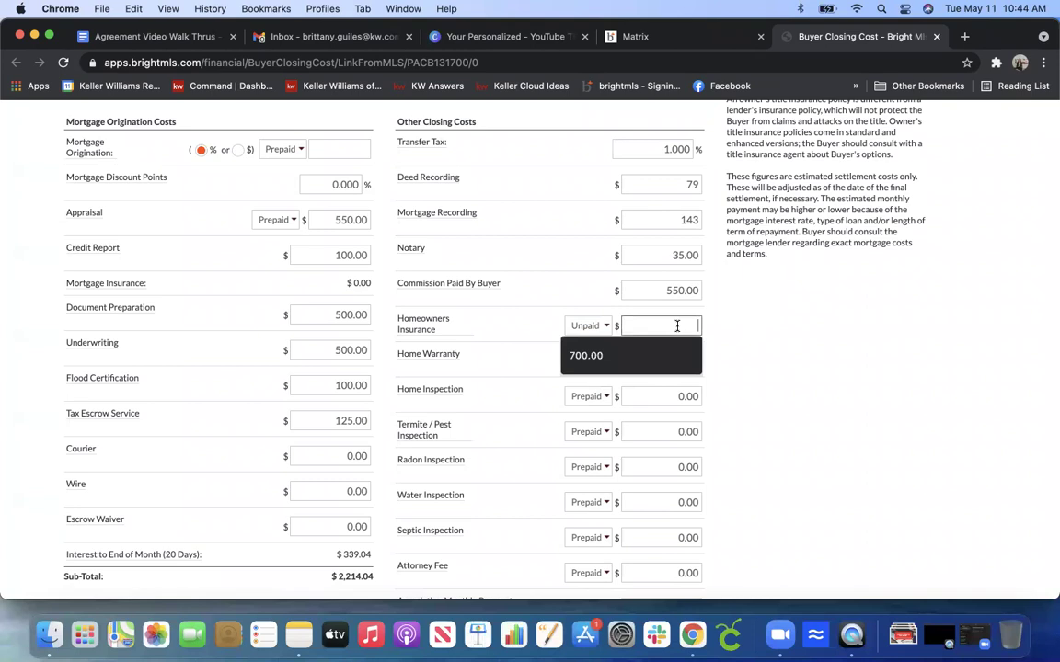
text(700)
click(845, 370)
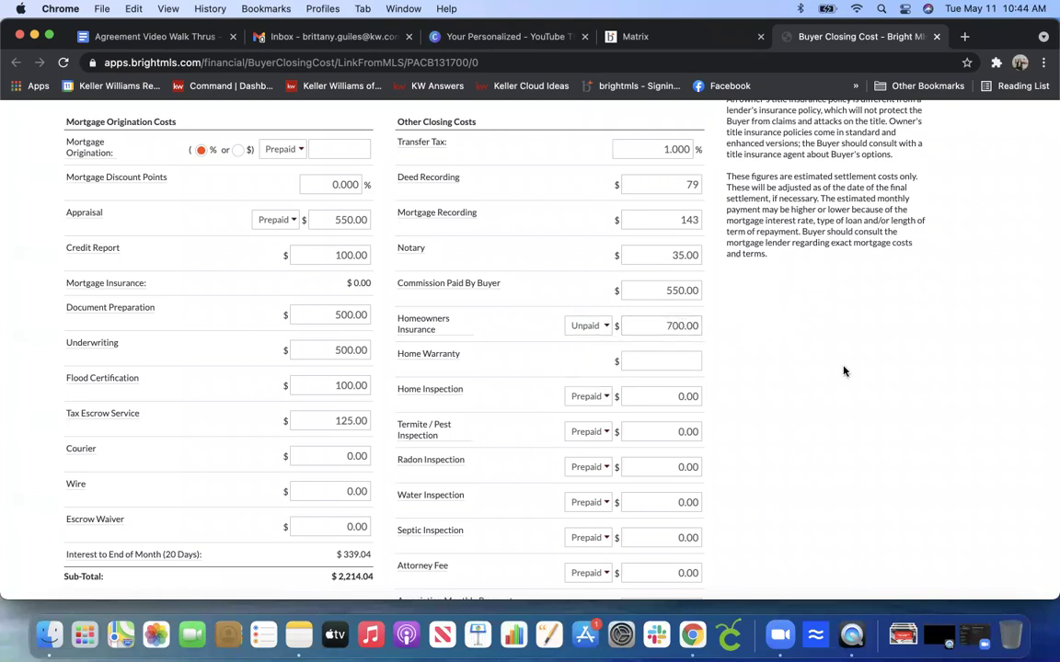
Step: Set Home Inspection to 500 and Termite / Pest to 80
scroll(844, 371, down, 4)
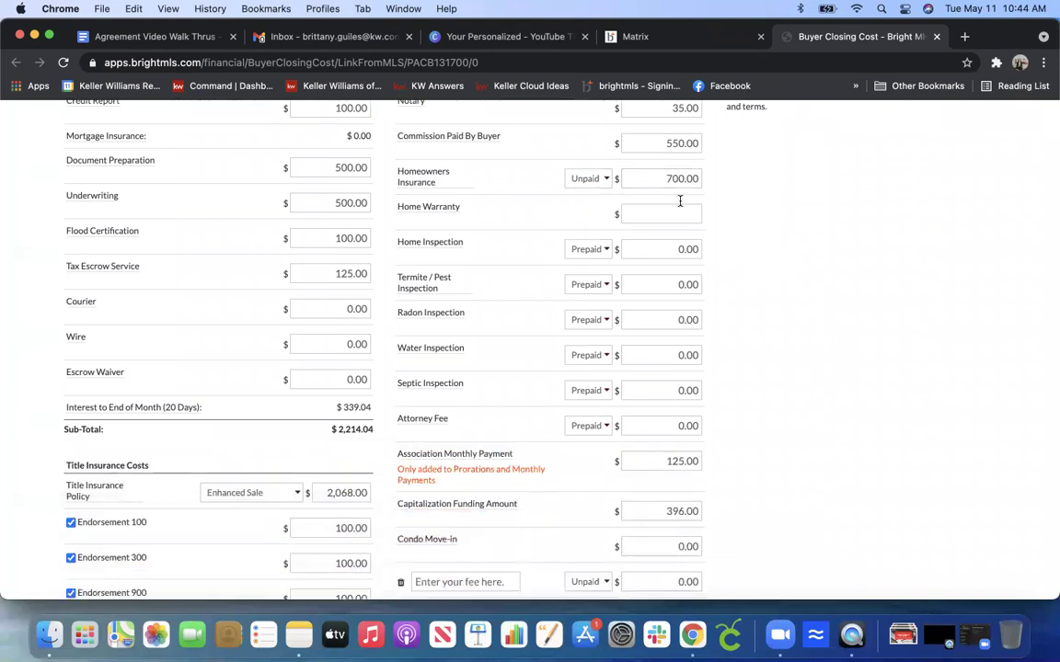
click(685, 250)
text(50)
click(683, 281)
text(80)
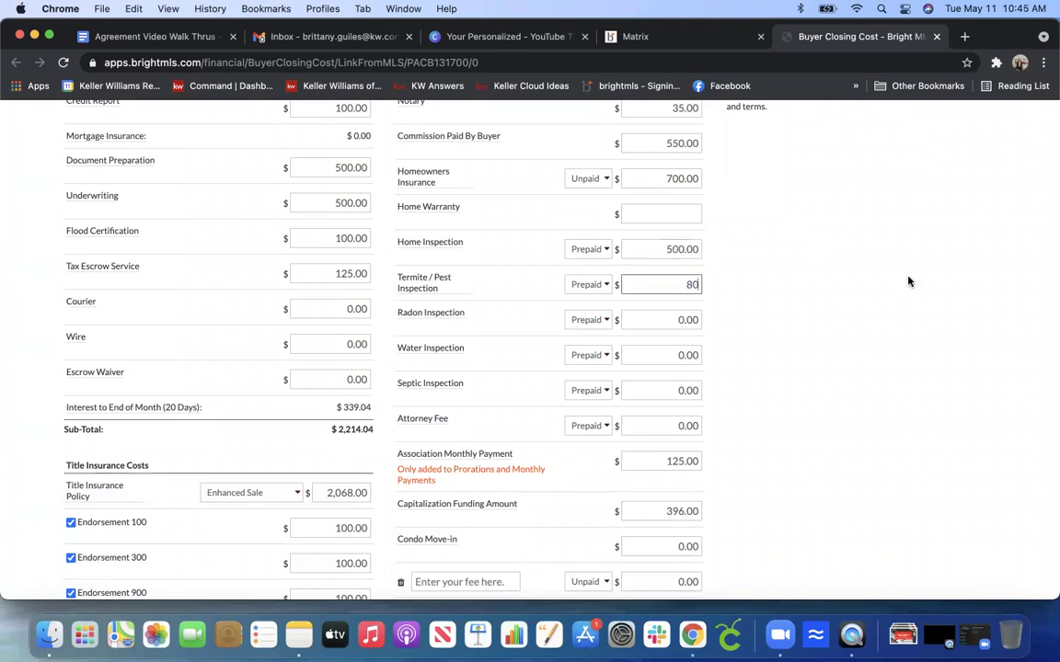
click(908, 282)
scroll(908, 281, down, 5)
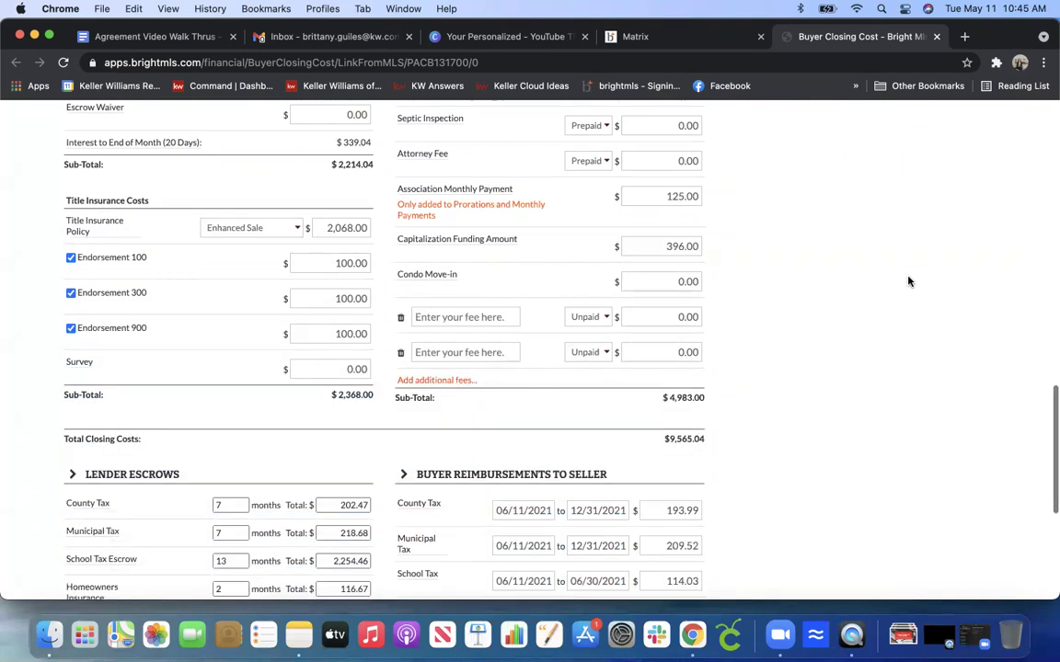
scroll(908, 282, down, 4)
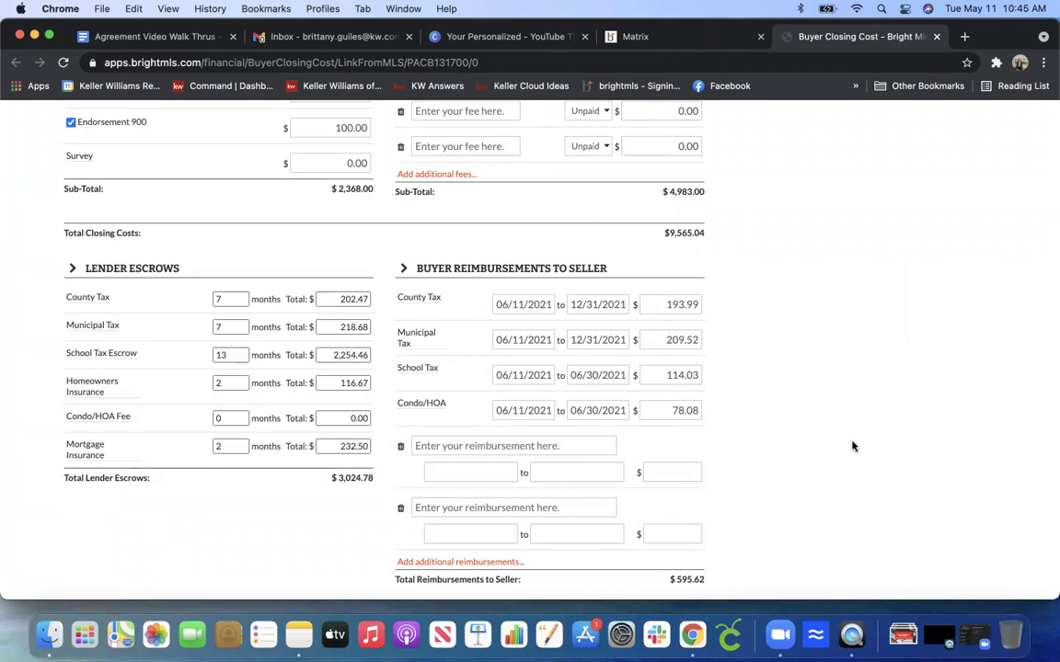
scroll(852, 446, down, 2)
scroll(852, 446, up, 4)
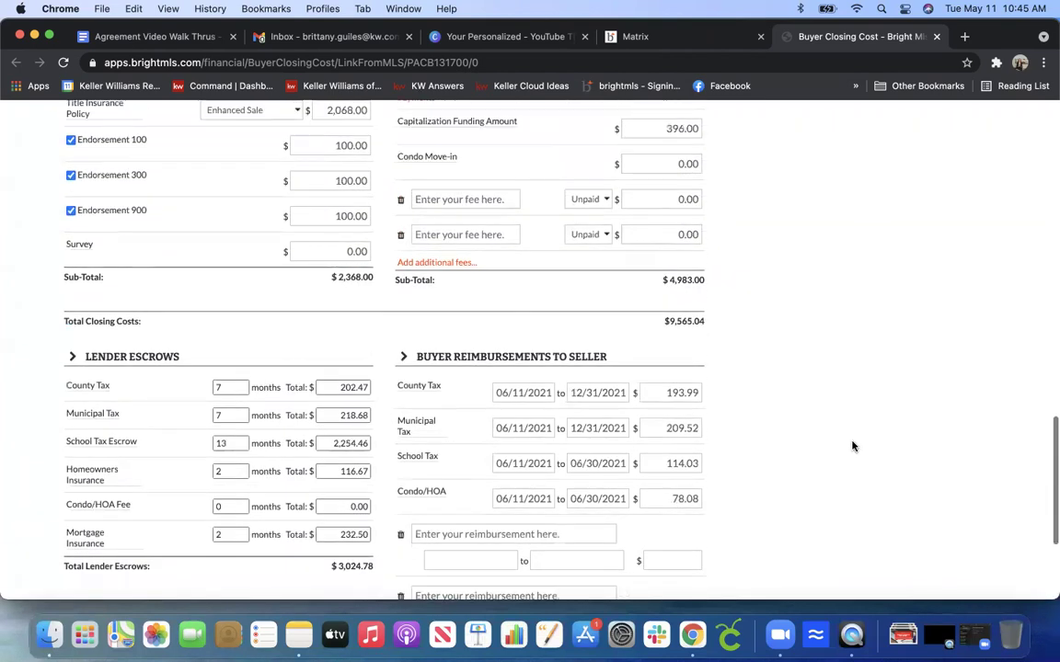
scroll(851, 446, up, 13)
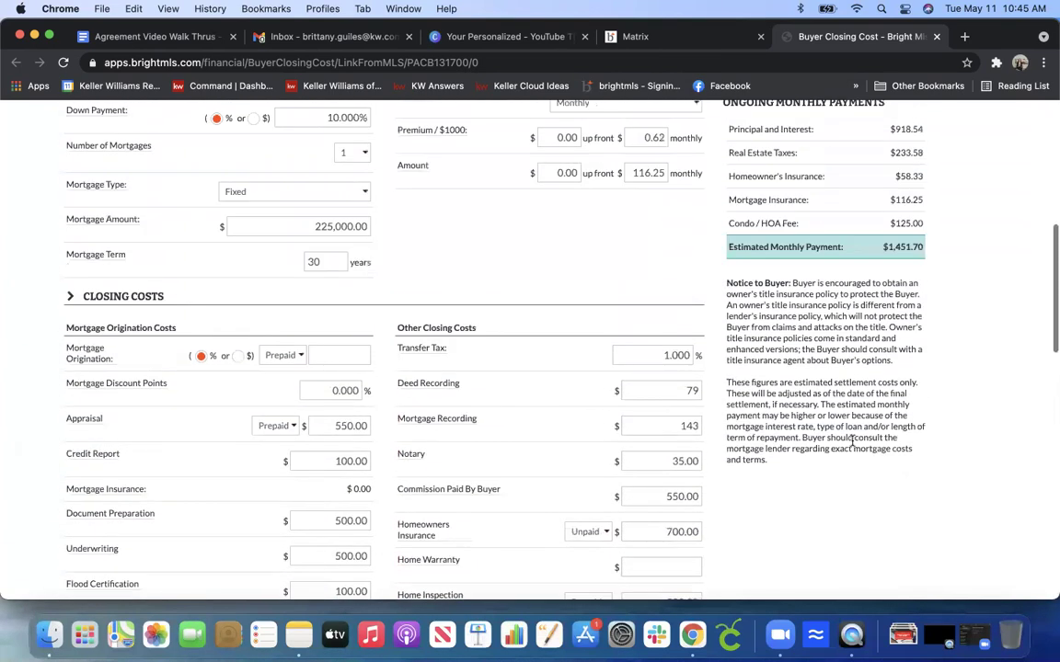
scroll(852, 443, up, 6)
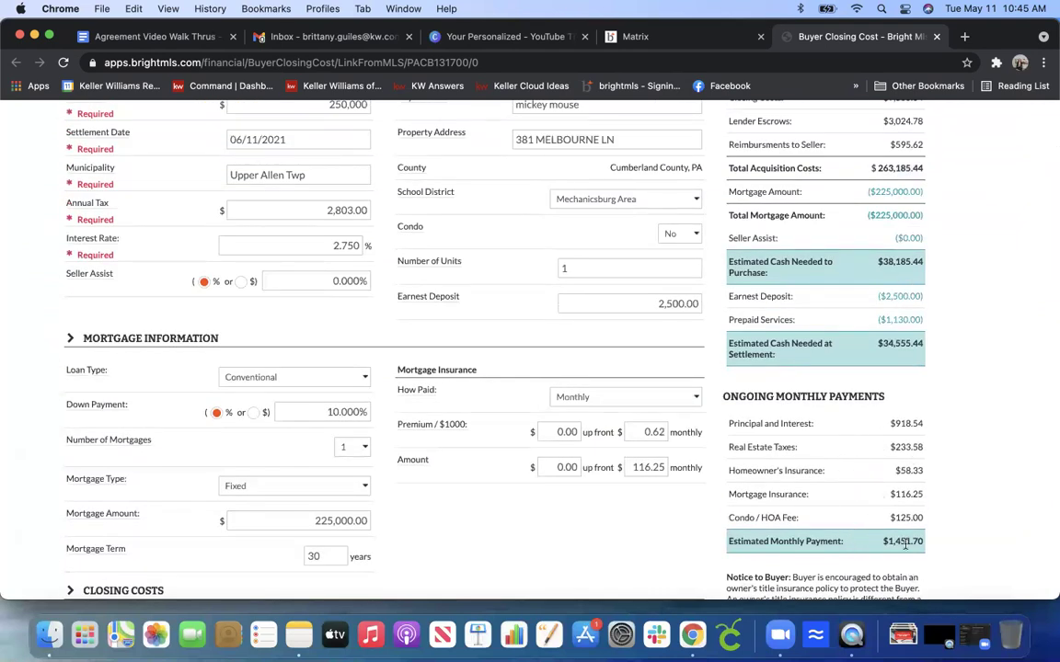
scroll(981, 436, up, 3)
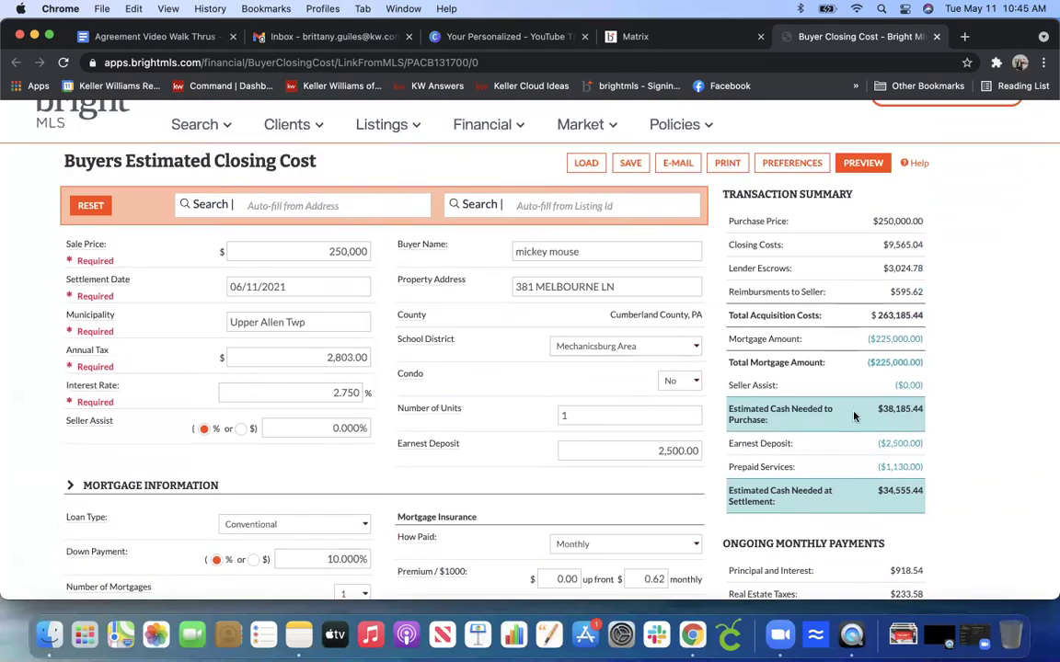
Step: Save the closing cost sheet as a new report named 'mickey mouse'
click(631, 163)
click(408, 258)
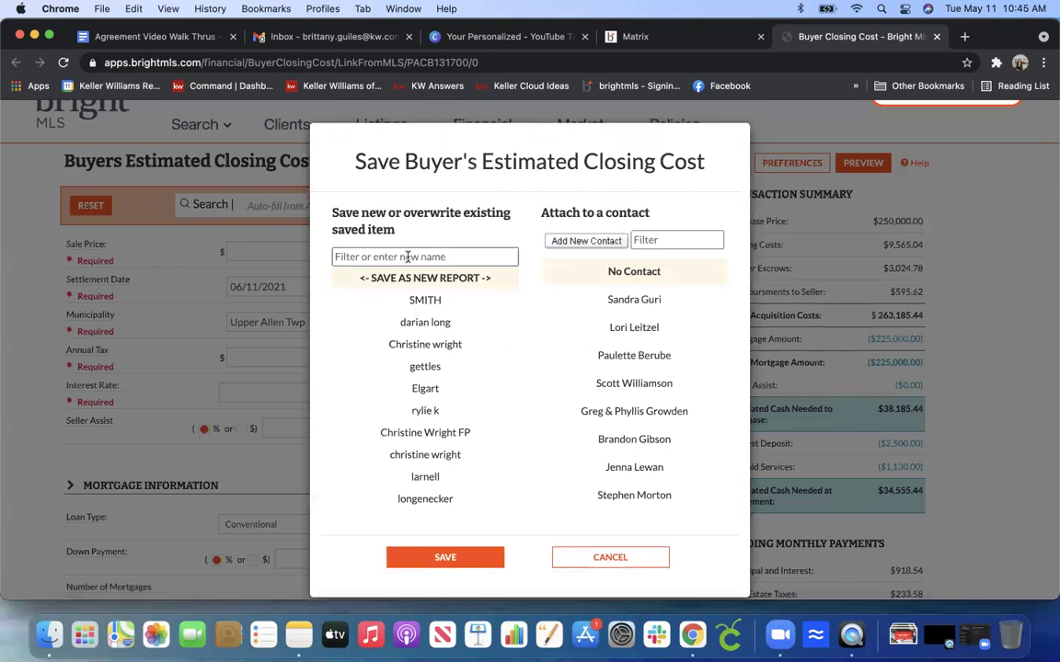
text(mickey)
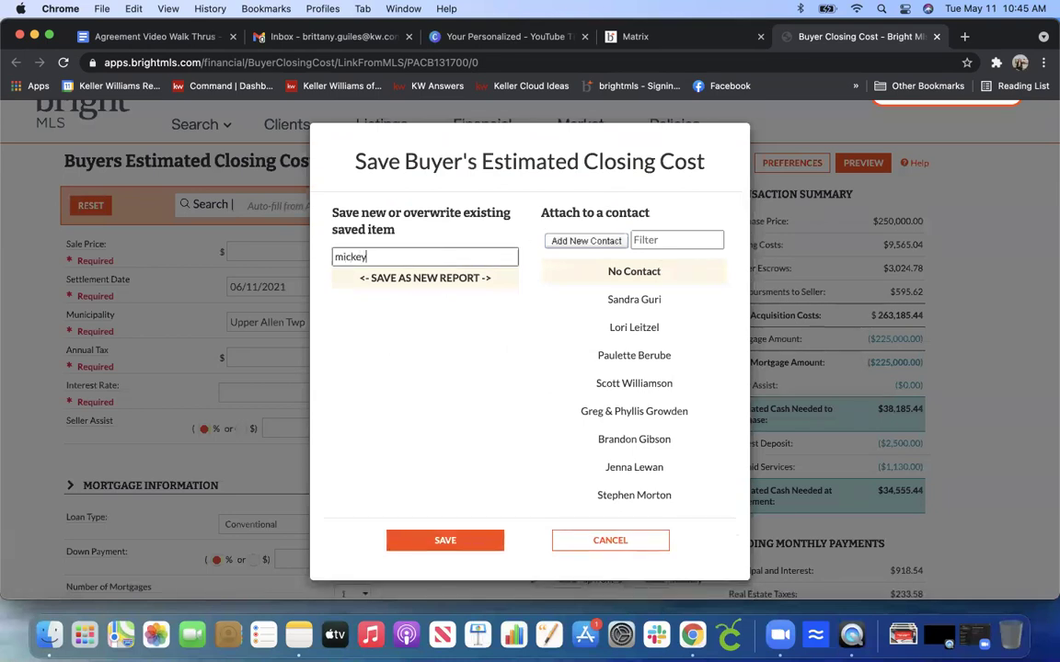
text( mouse)
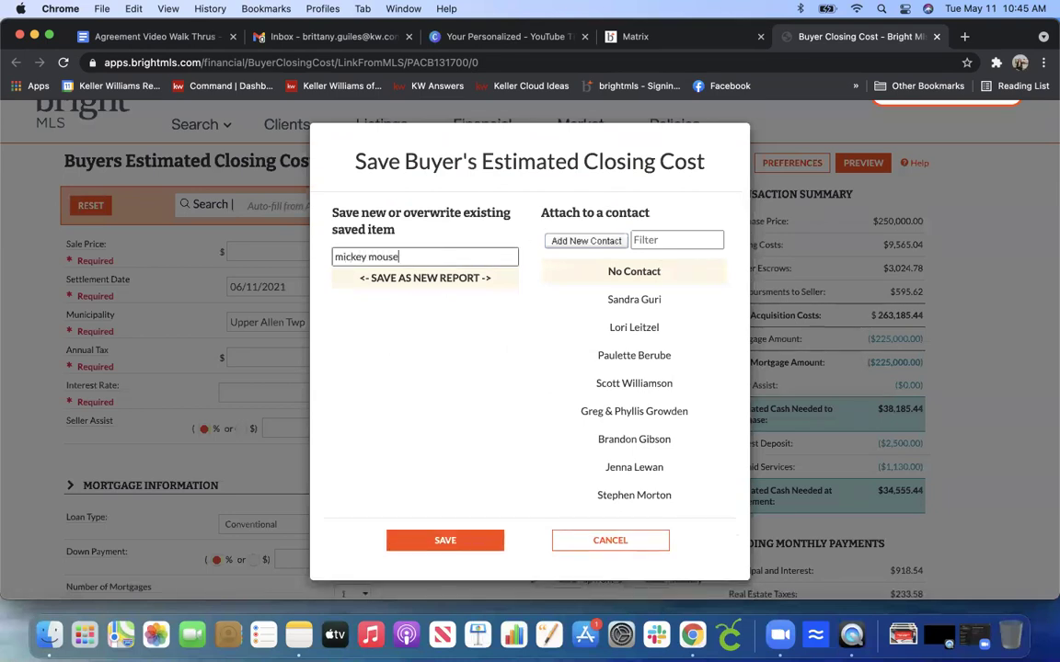
click(455, 542)
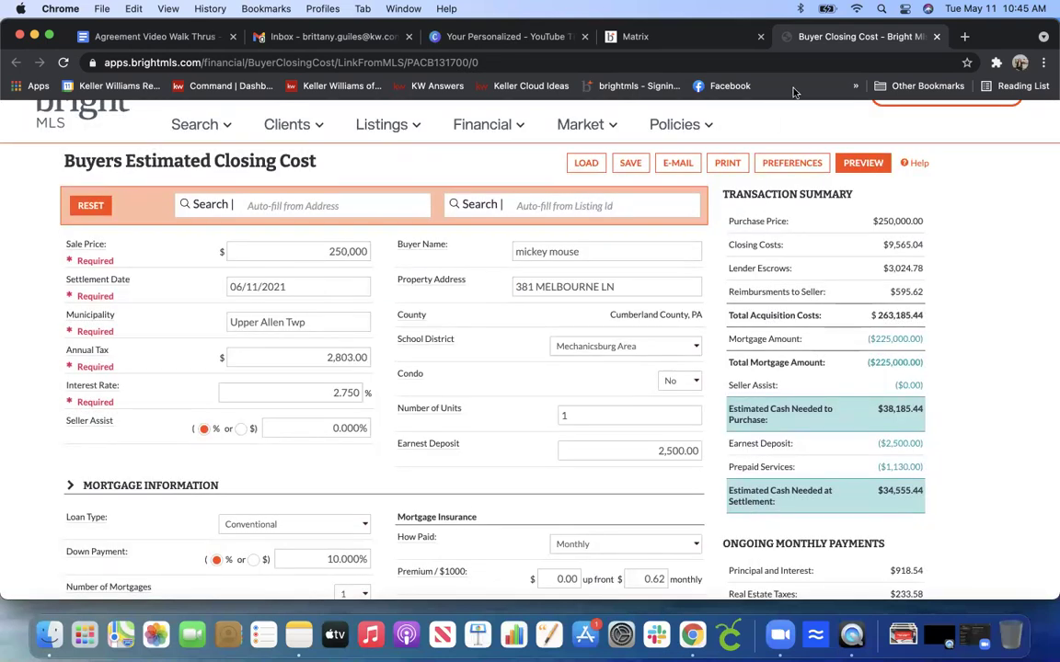
Step: Print the closing cost report to PDF, saving it as 'cost sheet' in Downloads
click(725, 164)
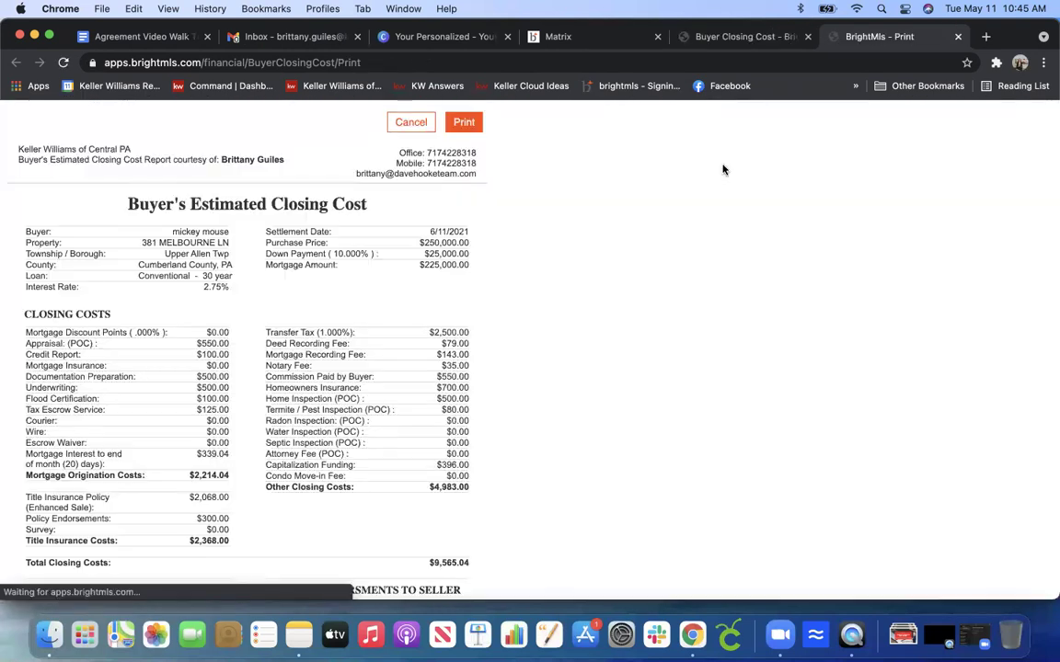
click(473, 126)
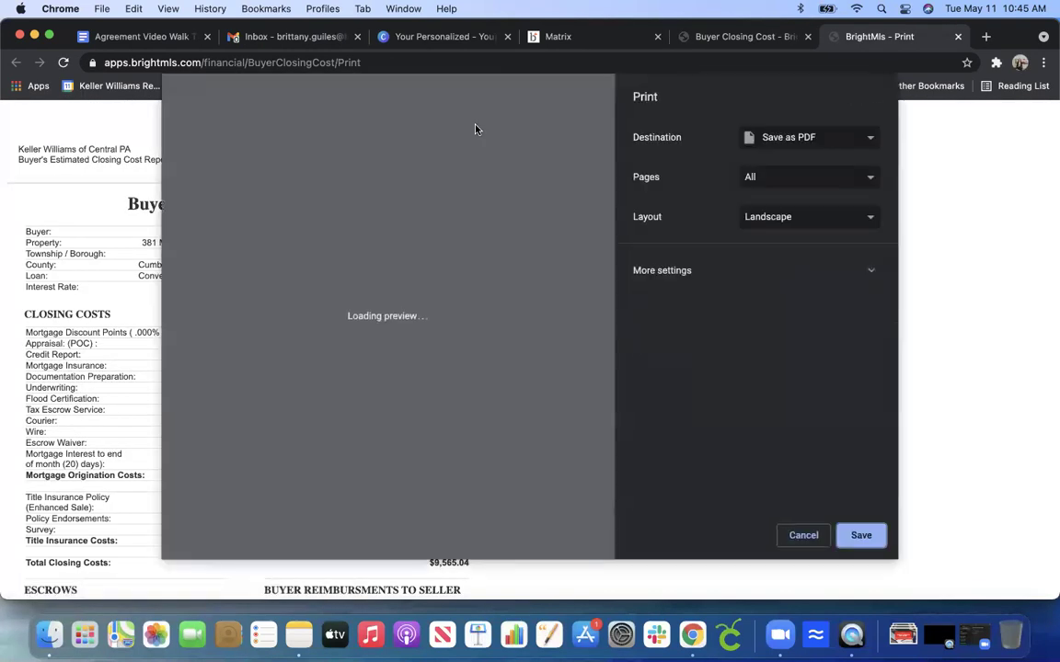
click(862, 535)
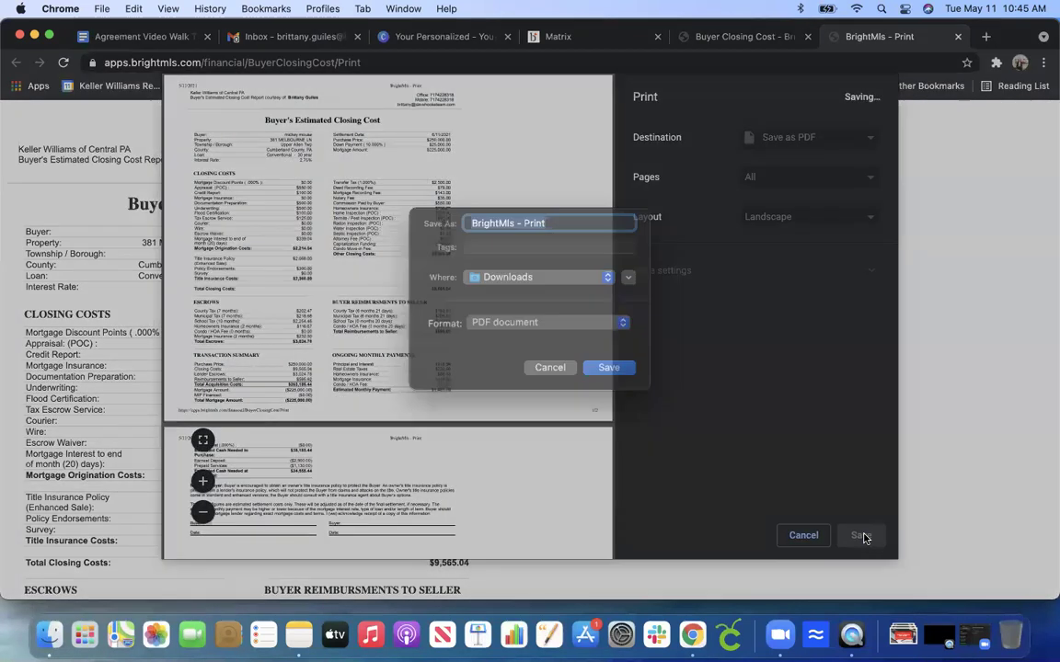
text(cost sheet)
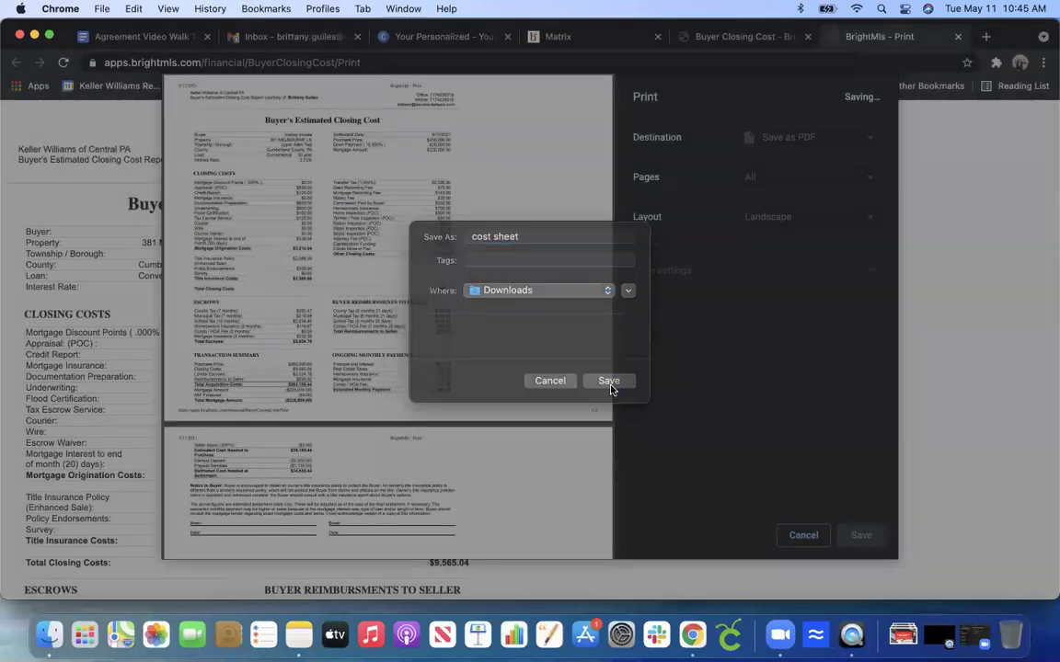
click(609, 386)
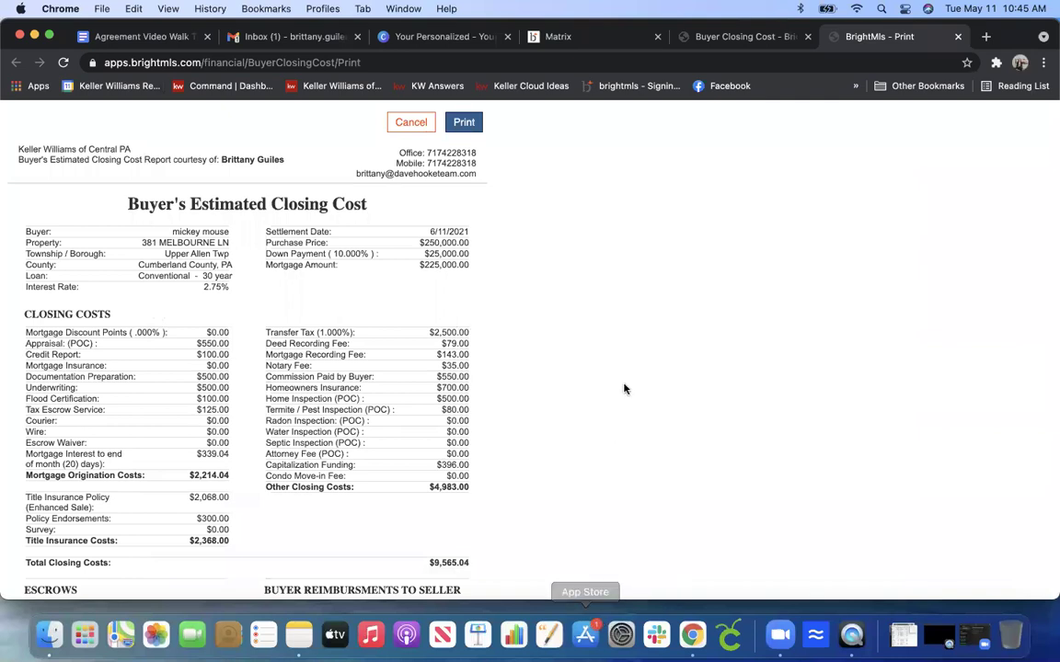
scroll(603, 380, down, 2)
scroll(604, 380, down, 3)
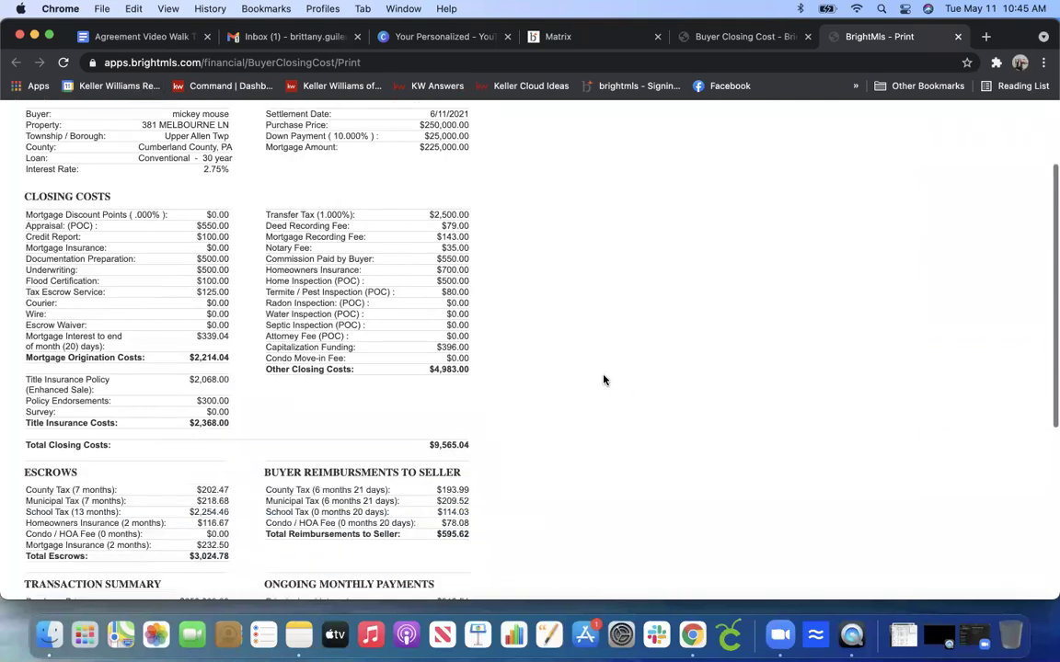